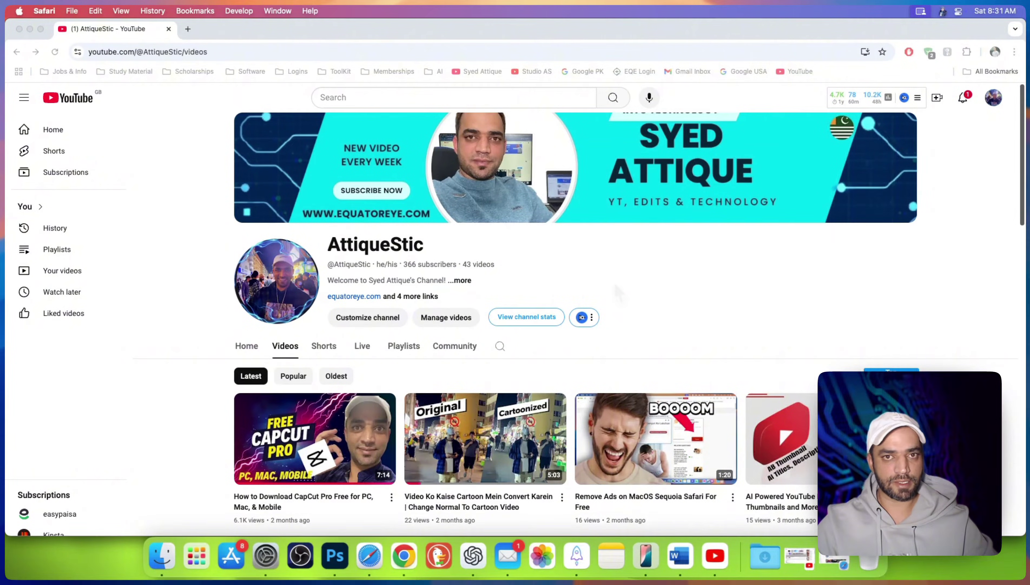
# - Bring the other browser window forward and show YouTube's list of accounts to switch to
pyautogui.scroll(-2, 617, 288)
pyautogui.scroll(2, 925, 222)
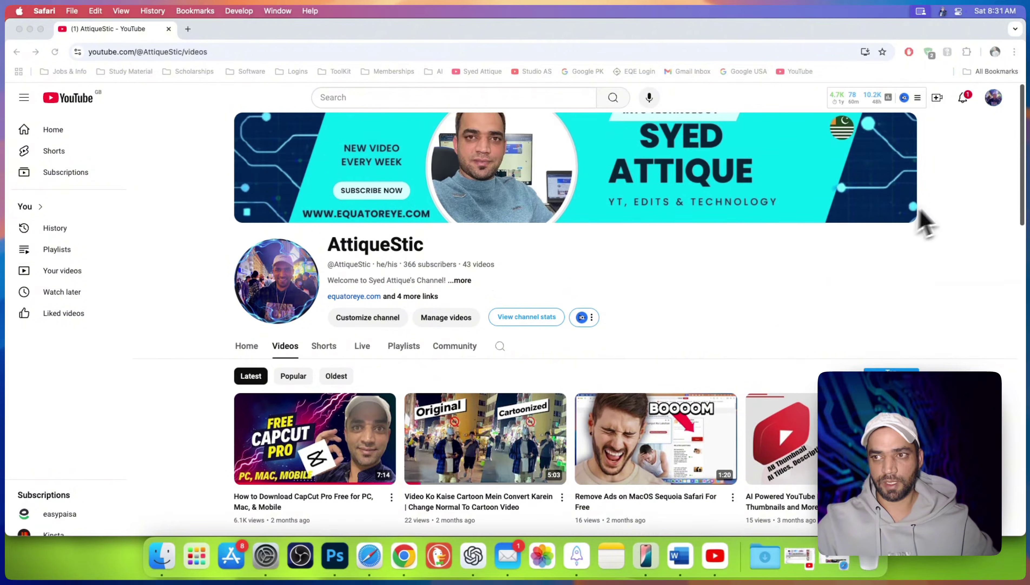
pyautogui.click(1001, 116)
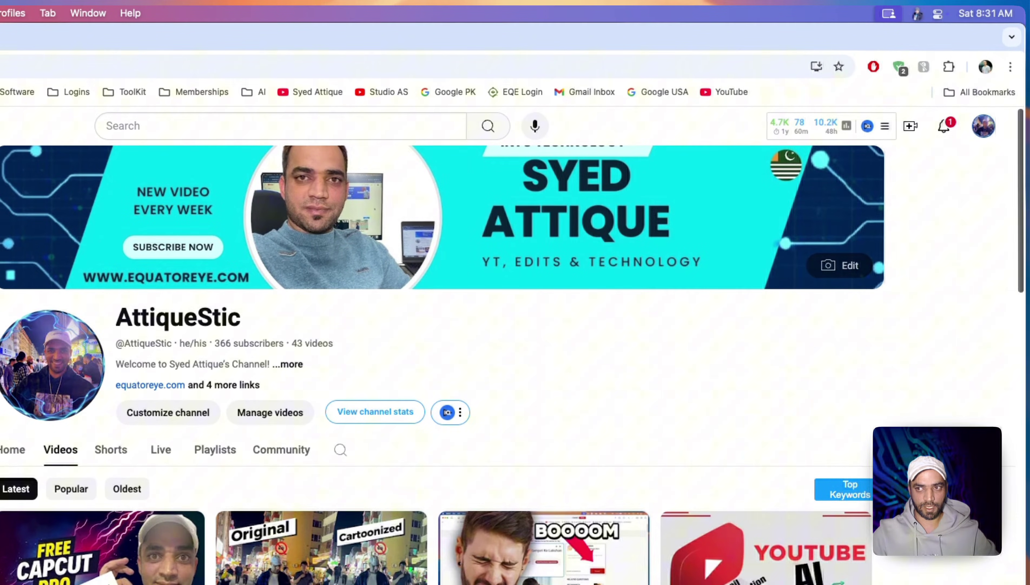
pyautogui.click(983, 126)
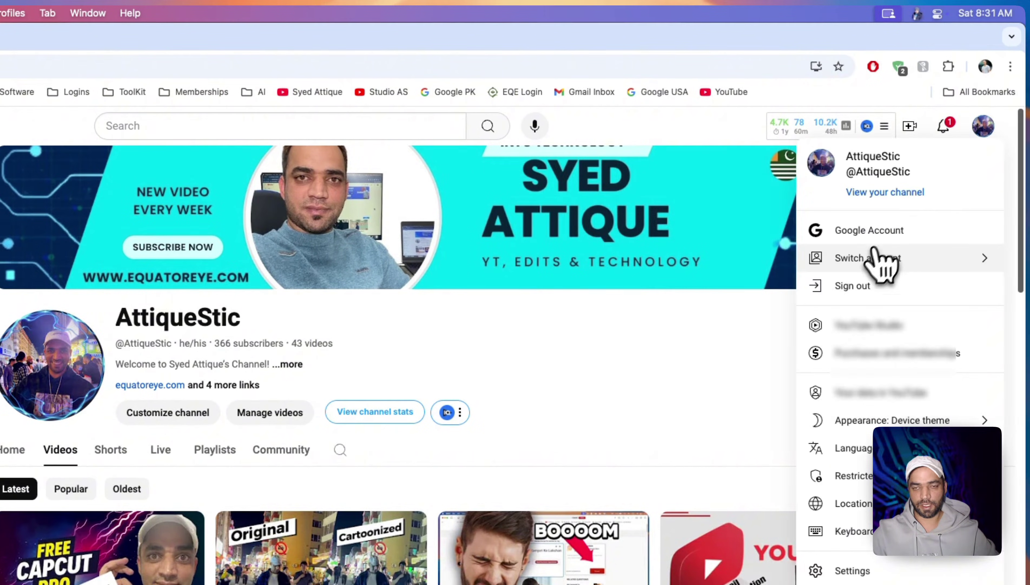
pyautogui.click(868, 258)
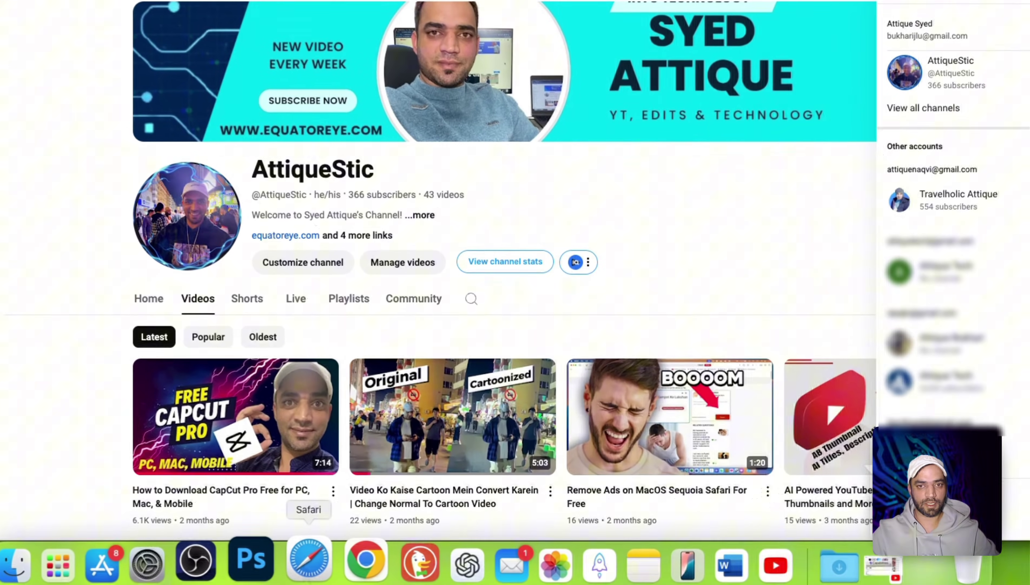
# - Switch to the Attique Tech channel, review its accounts list, then reopen the account menu
pyautogui.click(879, 267)
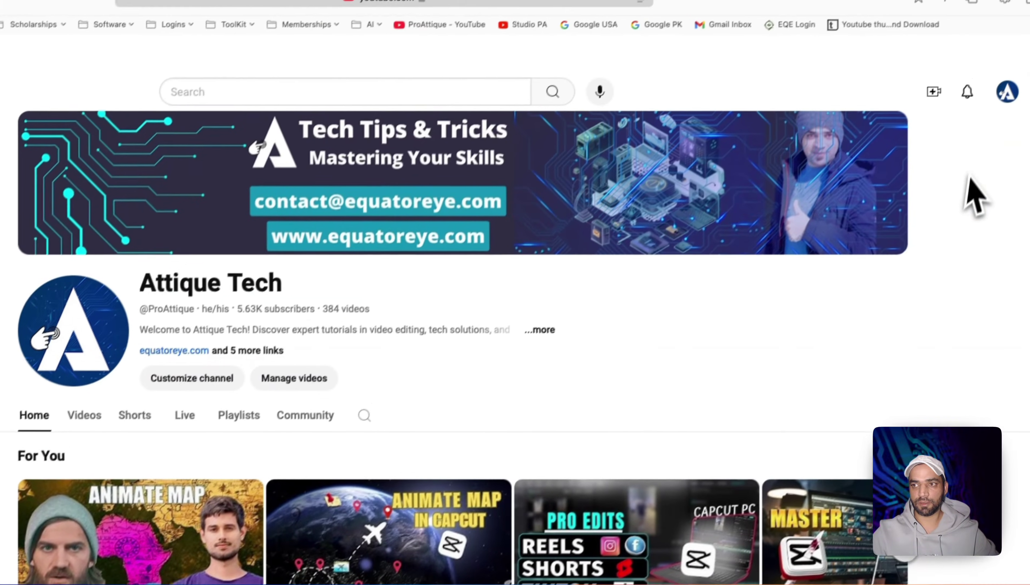
pyautogui.click(1005, 92)
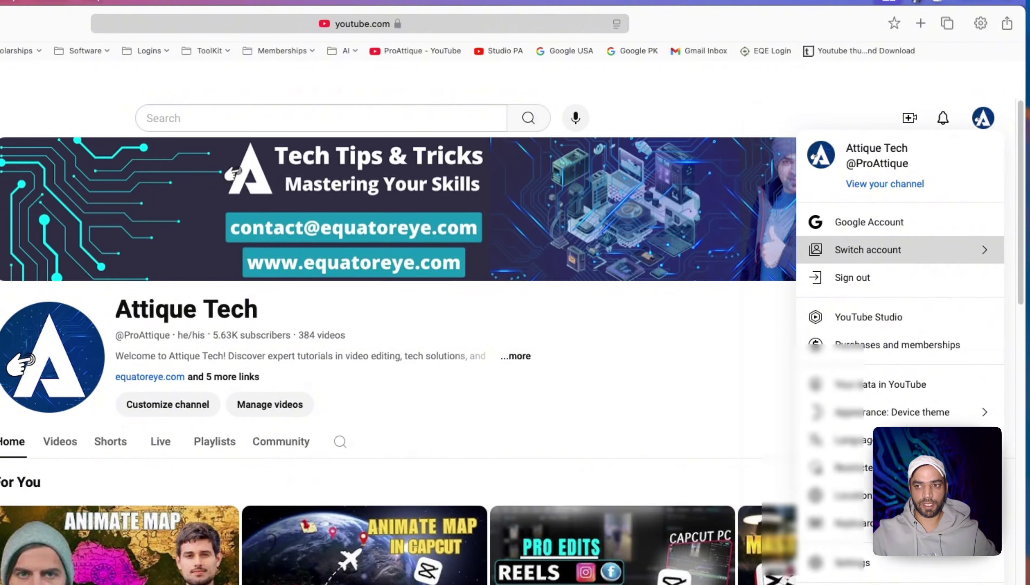
pyautogui.click(929, 251)
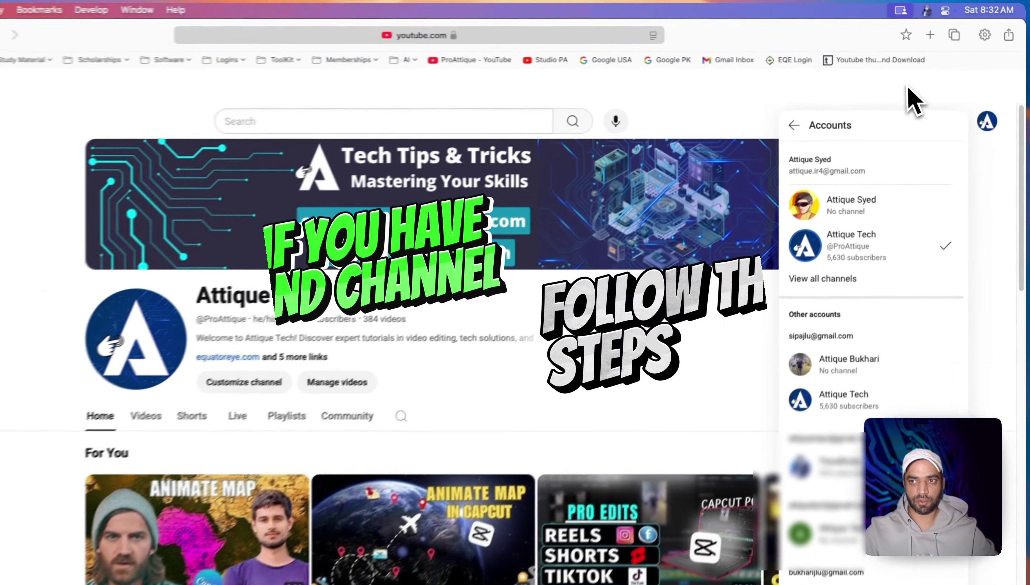
pyautogui.click(922, 75)
pyautogui.click(984, 131)
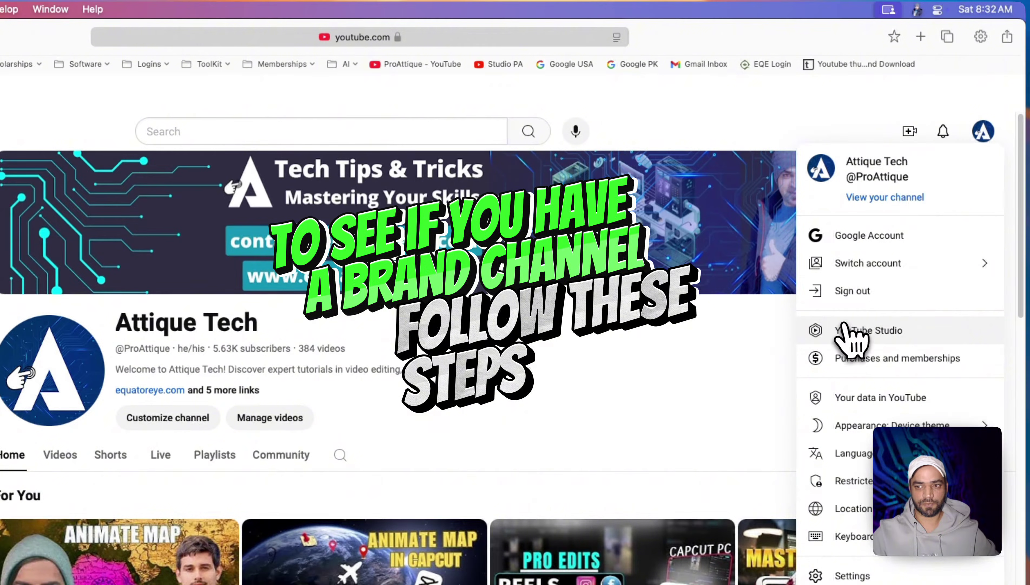
# - Open YouTube Studio for Attique Tech, go to Settings > Permissions, and open the Brand Account's user permissions
pyautogui.click(854, 333)
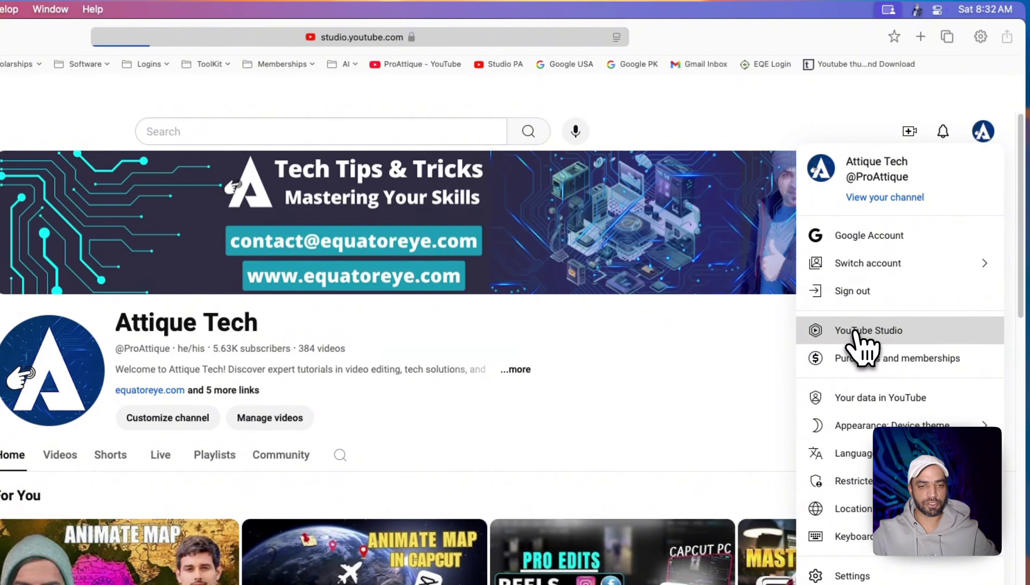
pyautogui.click(163, 509)
pyautogui.click(240, 323)
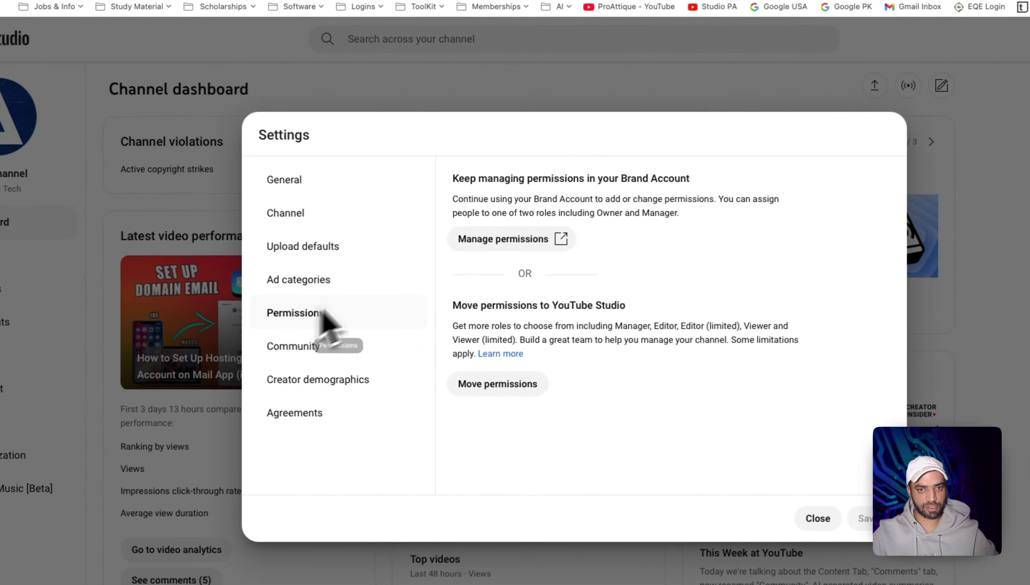
pyautogui.click(473, 249)
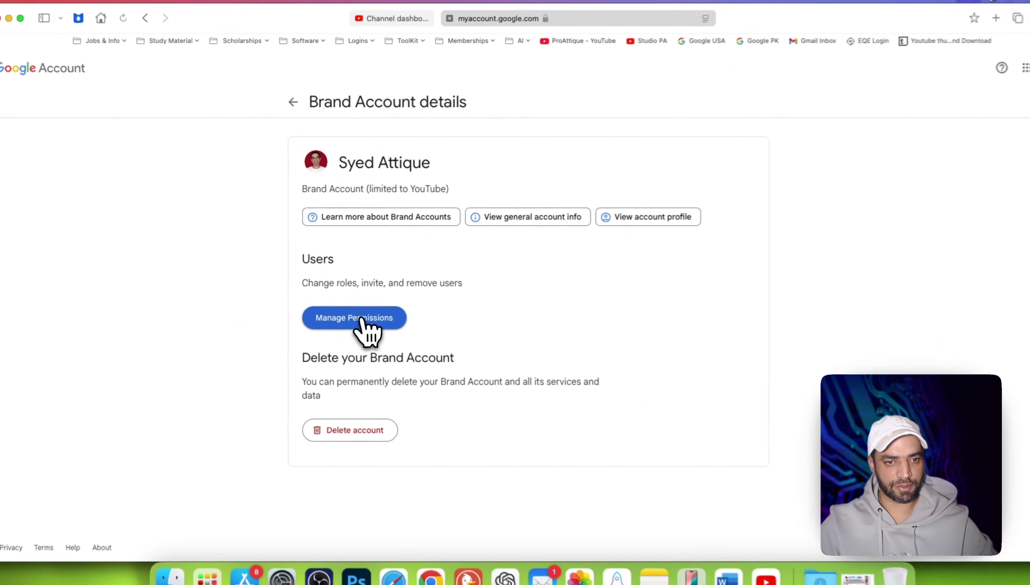
pyautogui.click(364, 325)
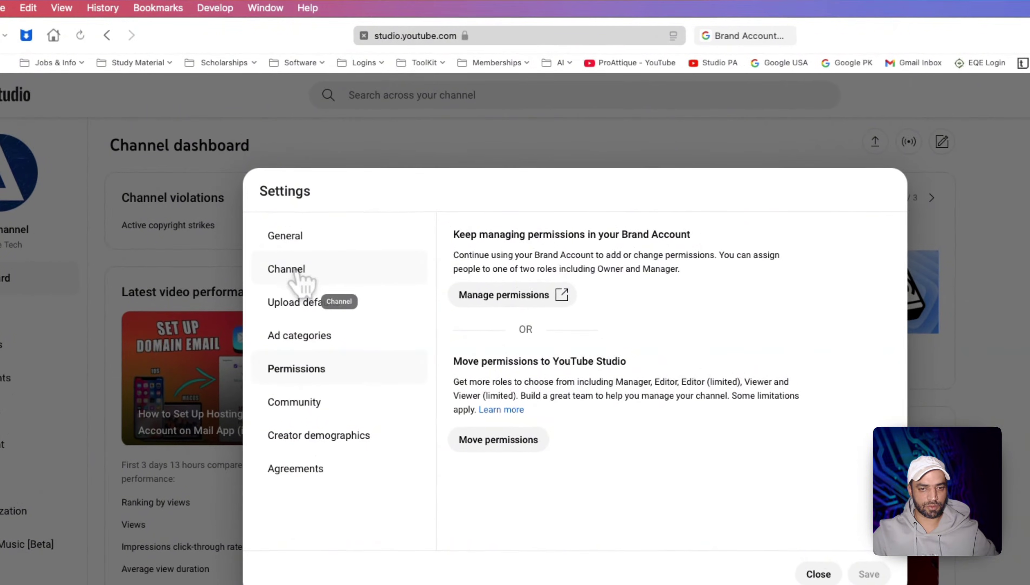
# - Open the channel's advanced settings and view the YouTube account's advanced settings page
pyautogui.click(292, 251)
pyautogui.click(585, 243)
pyautogui.scroll(-10, 599, 286)
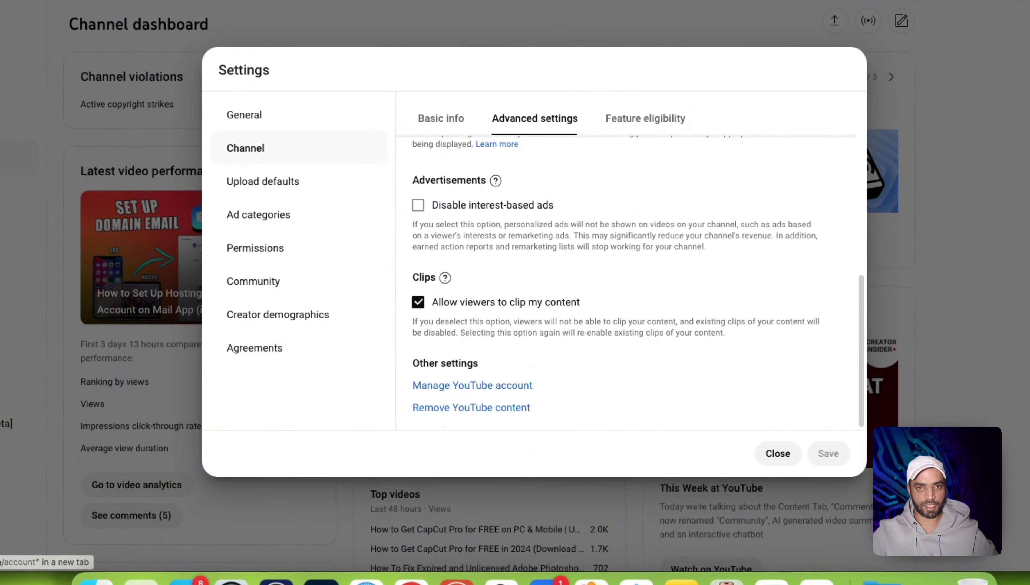
pyautogui.click(462, 385)
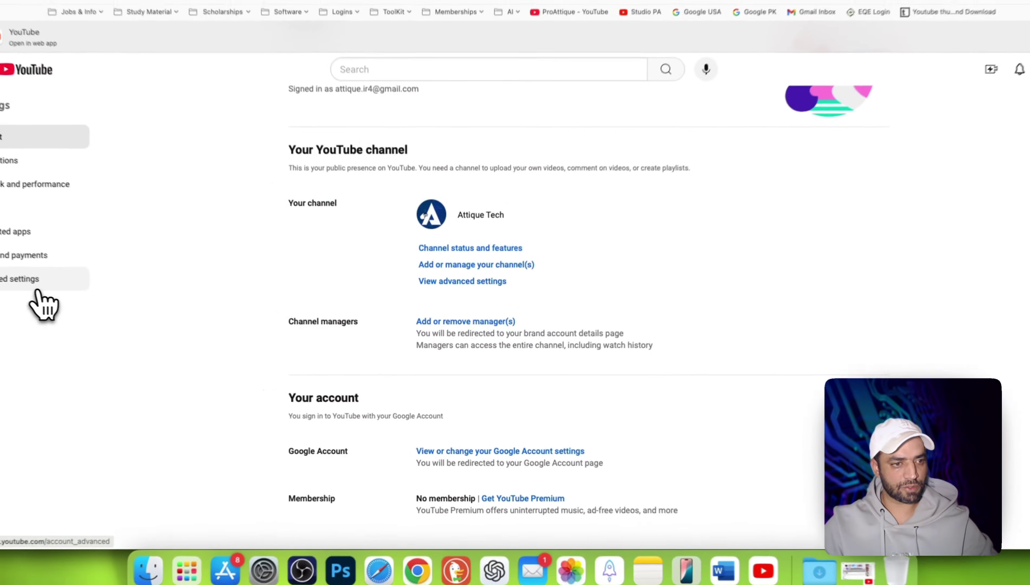
pyautogui.click(51, 292)
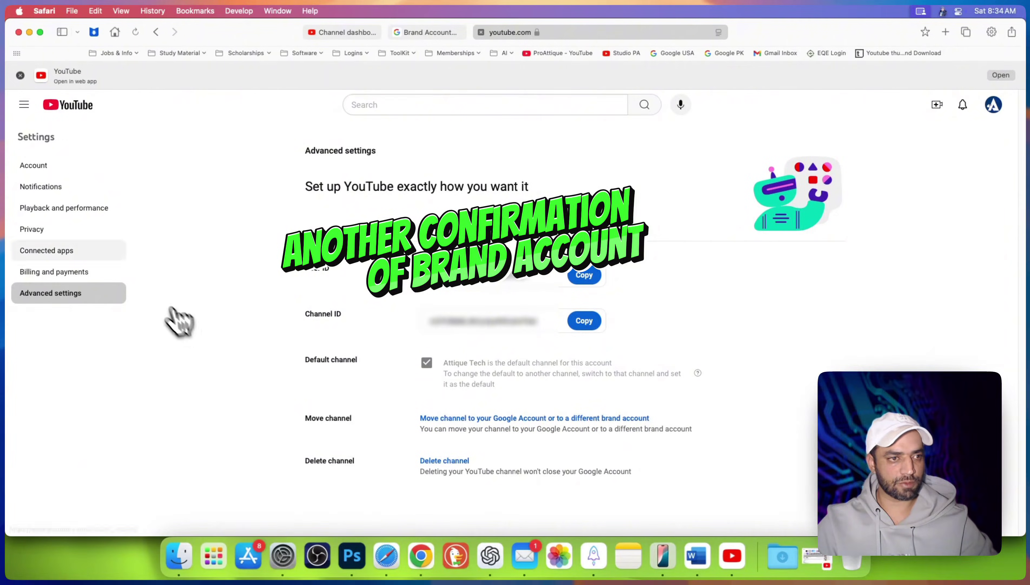
# - Close the YouTube account settings and Brand Account details tabs
pyautogui.click(34, 165)
pyautogui.click(496, 37)
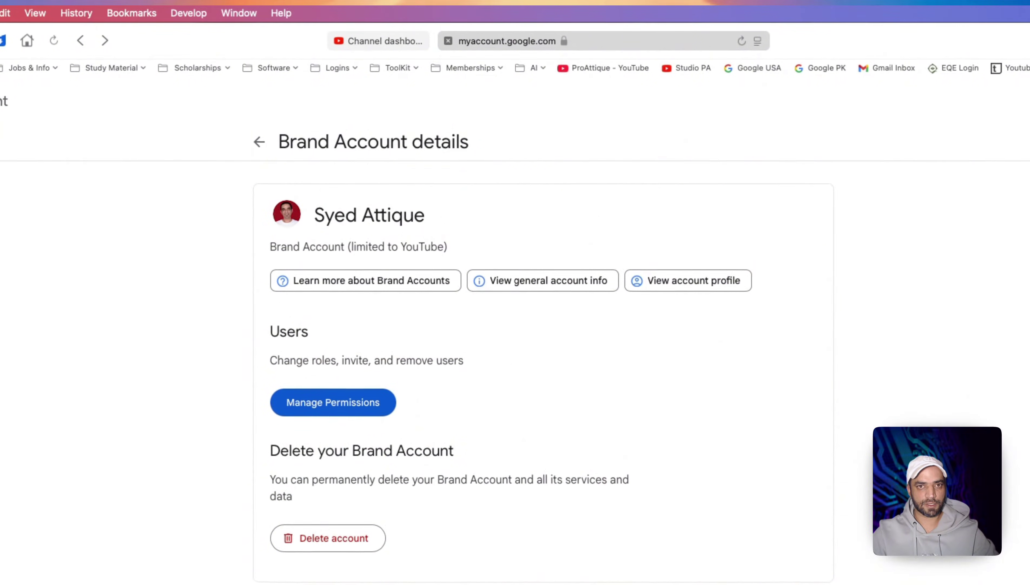
pyautogui.click(449, 41)
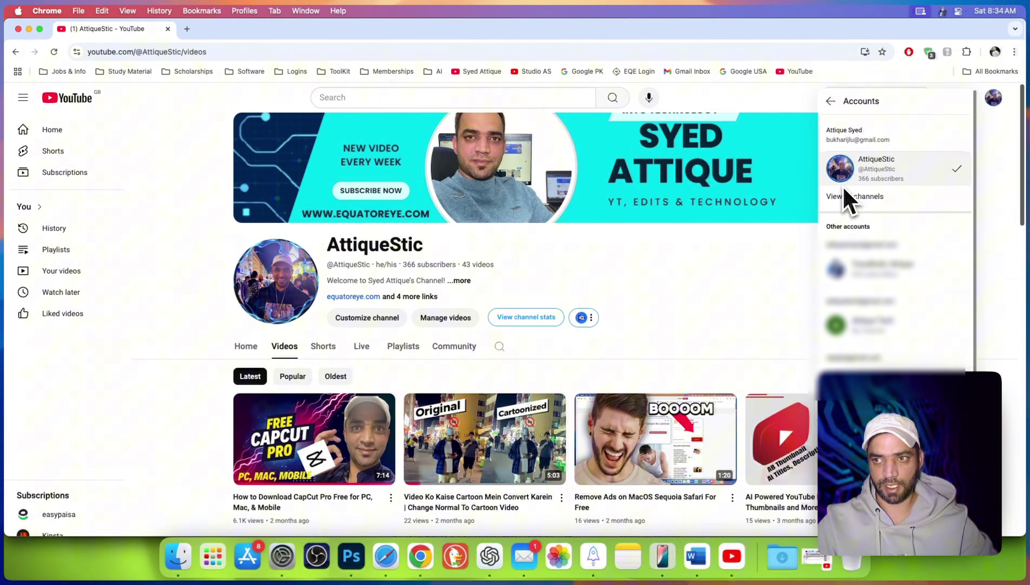
# - Open YouTube Studio for AttiqueStic, go to Settings > Permissions, and start inviting a new person
pyautogui.click(986, 102)
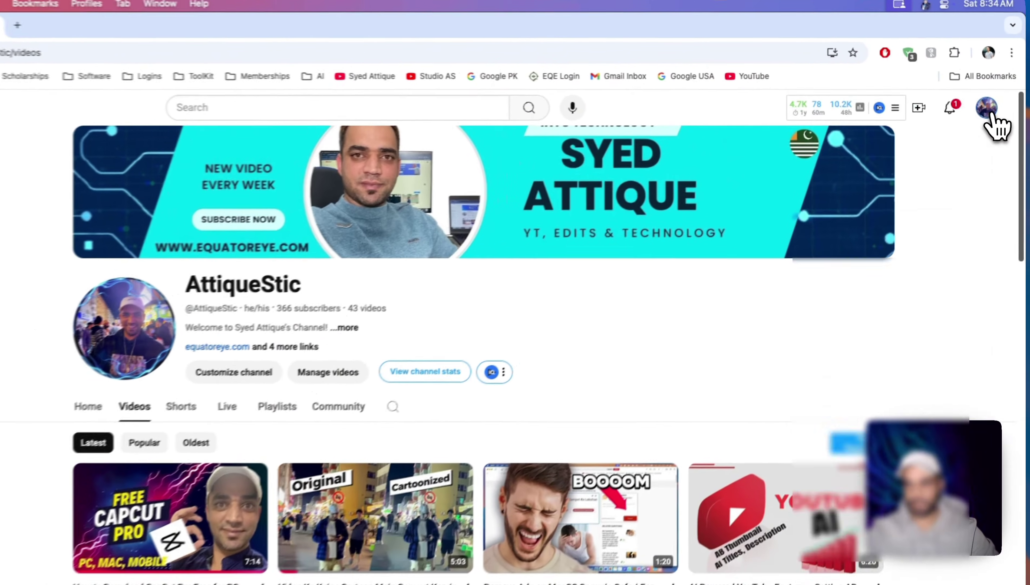
pyautogui.click(990, 111)
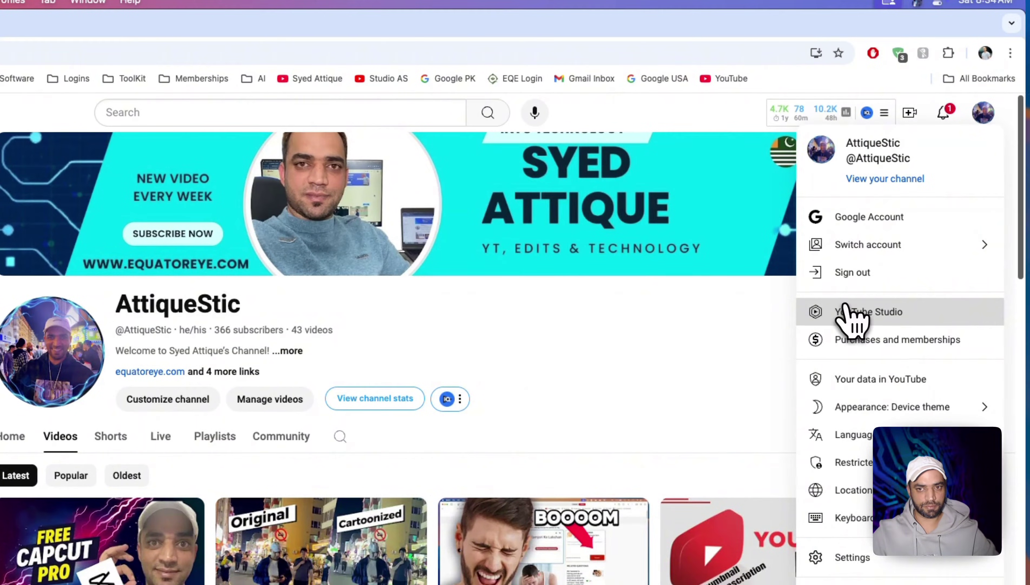
pyautogui.click(845, 312)
pyautogui.click(69, 502)
pyautogui.click(356, 282)
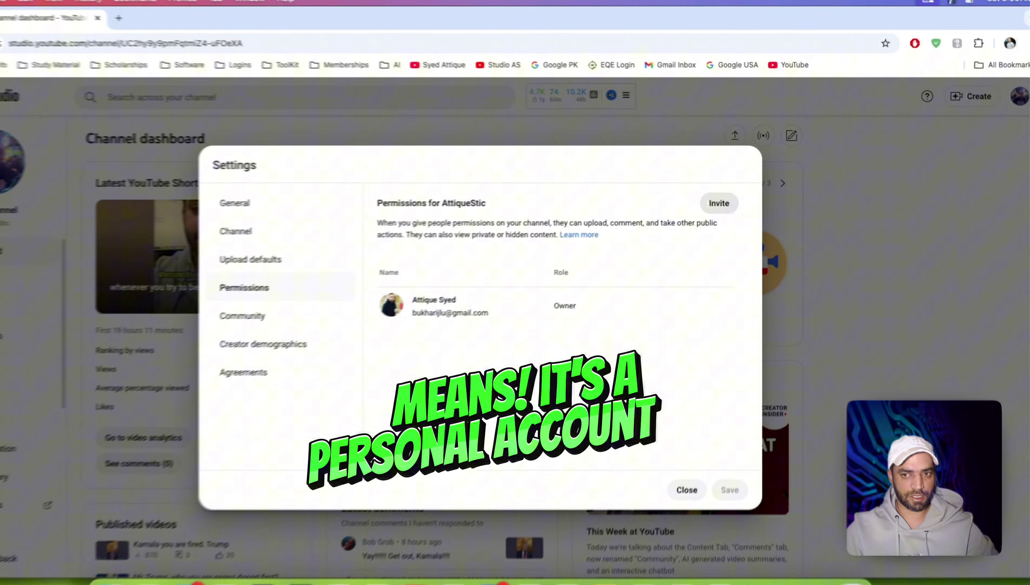
pyautogui.click(731, 197)
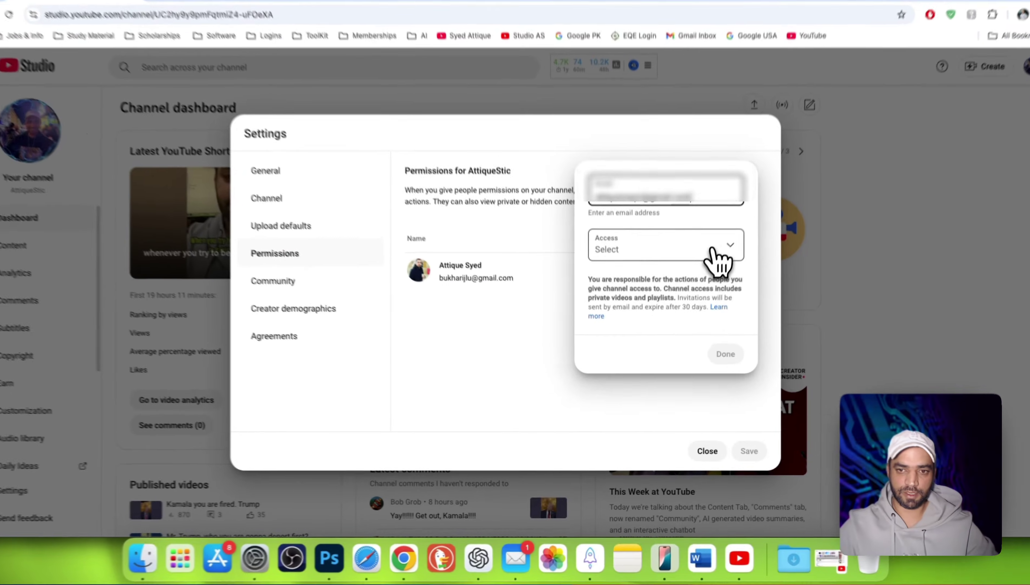
# - Give the invitee Manager access, add the invitation, and save to send it
pyautogui.click(662, 265)
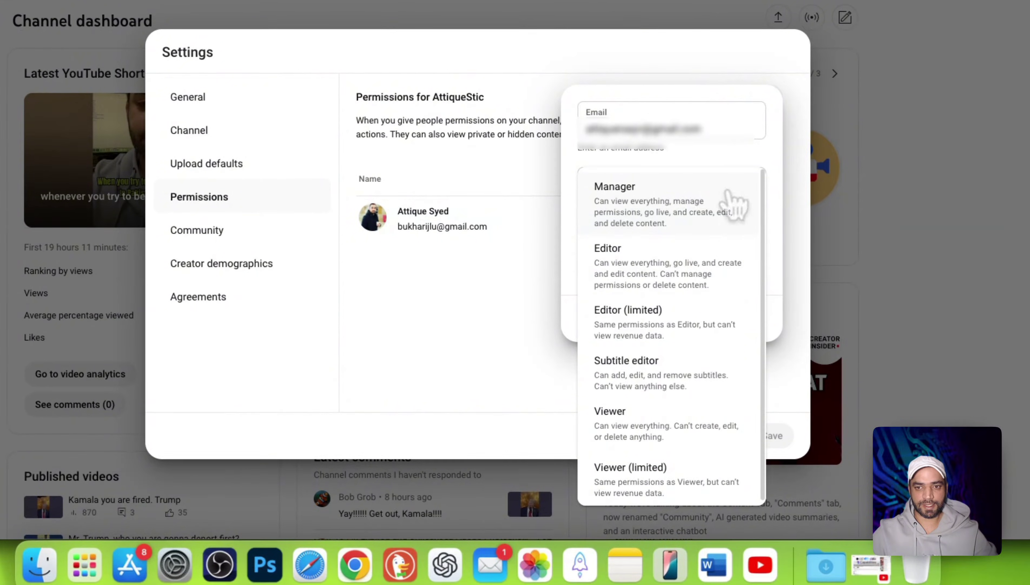
pyautogui.click(652, 196)
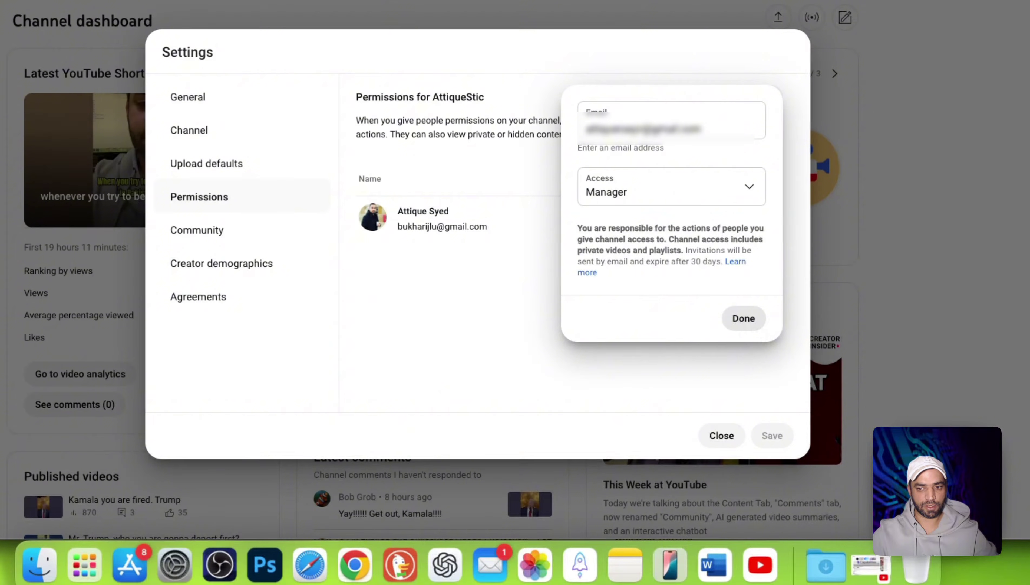
pyautogui.click(743, 318)
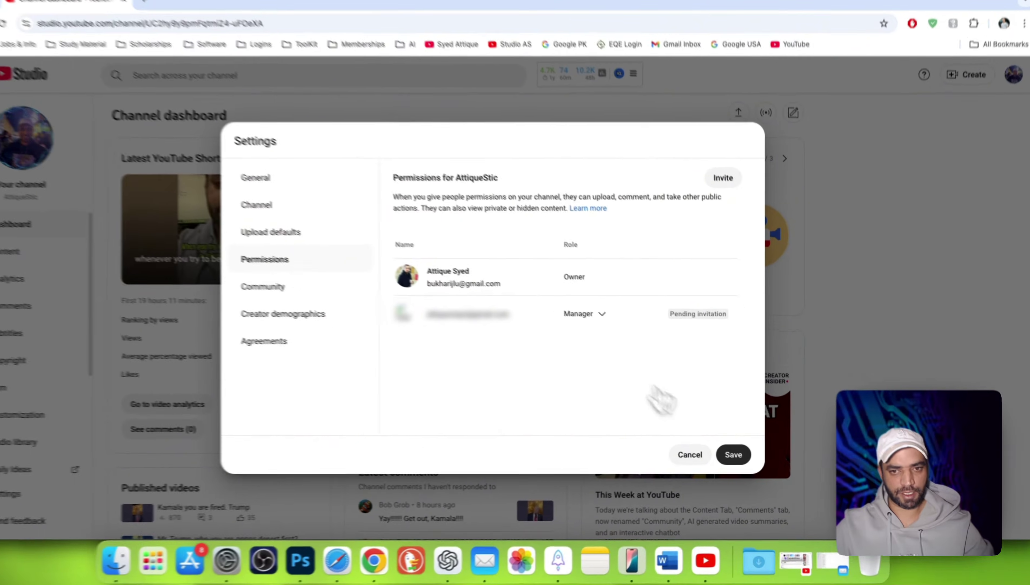
pyautogui.click(742, 456)
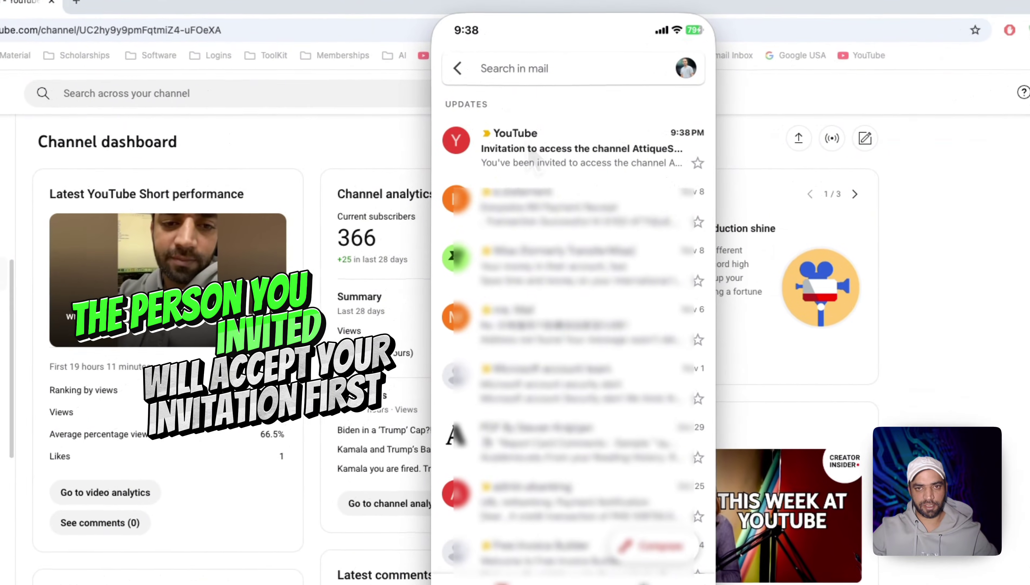
# - Read the YouTube Manager invitation e-mail in the mirrored inbox, then open Studio's basic info settings
pyautogui.click(536, 160)
pyautogui.scroll(-2, 646, 389)
pyautogui.scroll(-2, 656, 426)
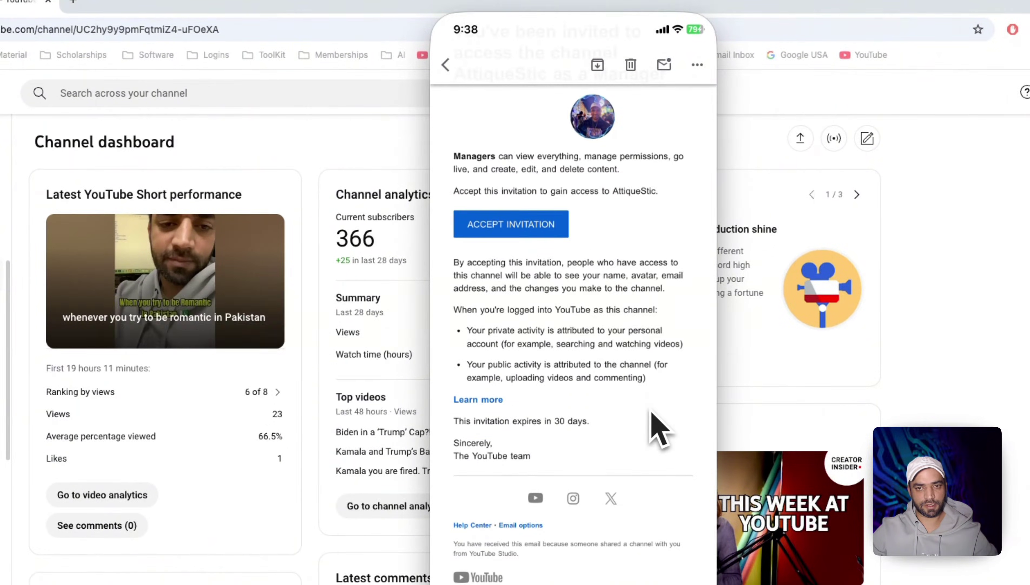
pyautogui.scroll(5, 658, 427)
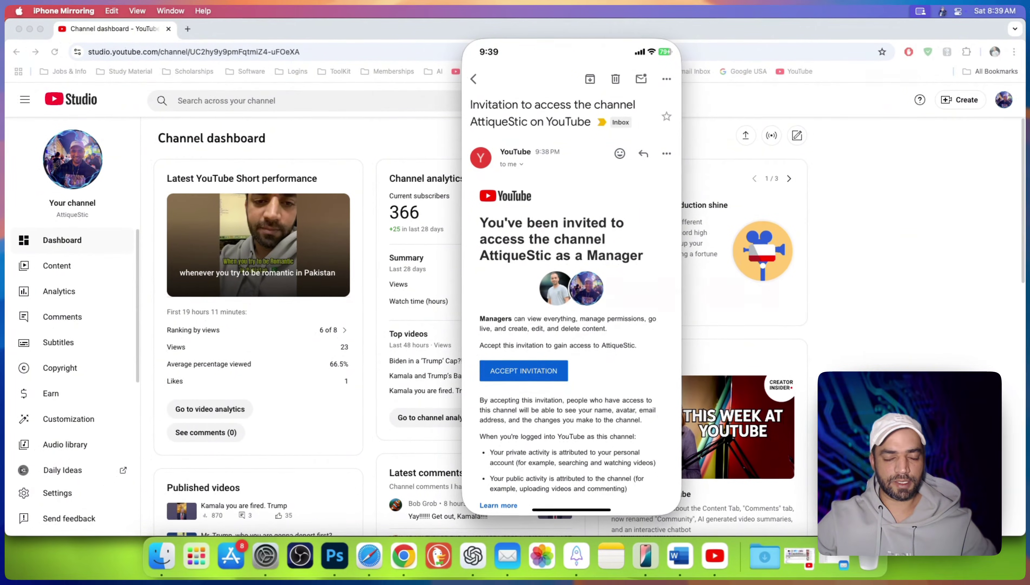
pyautogui.scroll(-3, 572, 286)
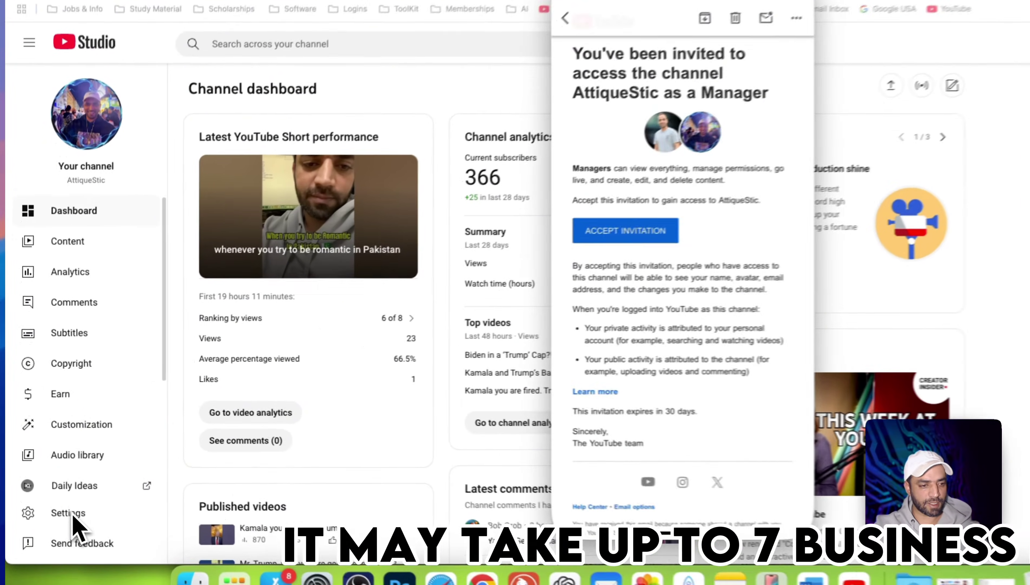
pyautogui.click(61, 493)
pyautogui.click(319, 209)
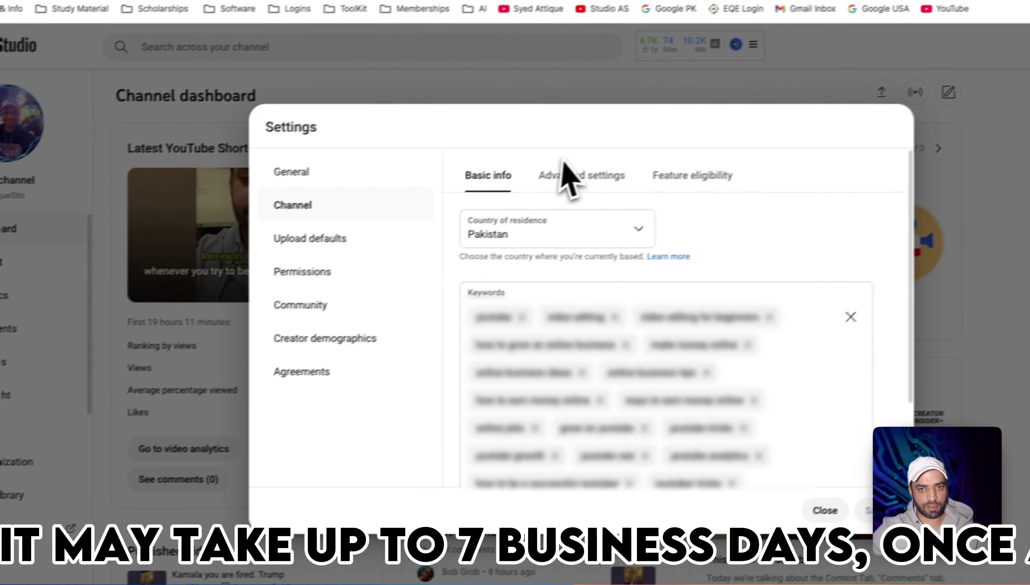
# - Check the channel's Permissions settings, then open the avatar menu's Switch account list
pyautogui.click(302, 271)
pyautogui.moveTo(830, 339)
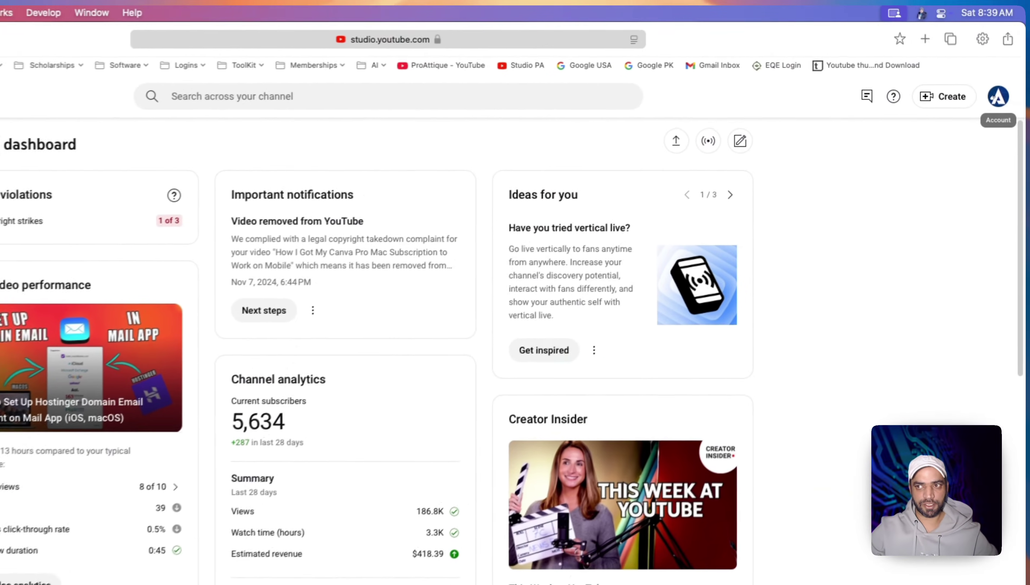
pyautogui.click(998, 96)
pyautogui.click(999, 96)
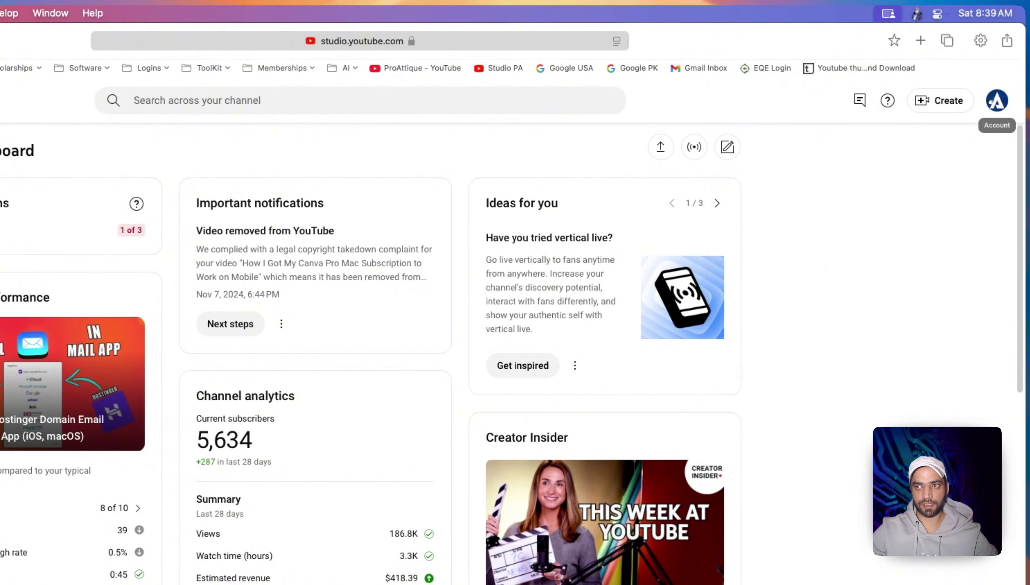
pyautogui.click(998, 100)
pyautogui.click(863, 239)
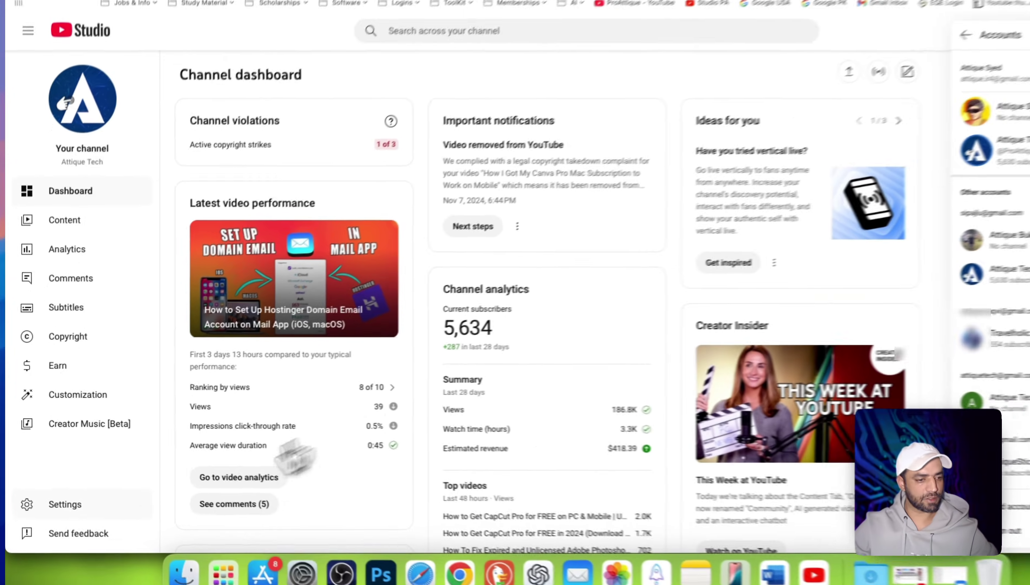
# - From Studio's Permissions settings, open the Brand Account's user list and the other owner's role choices
pyautogui.click(62, 494)
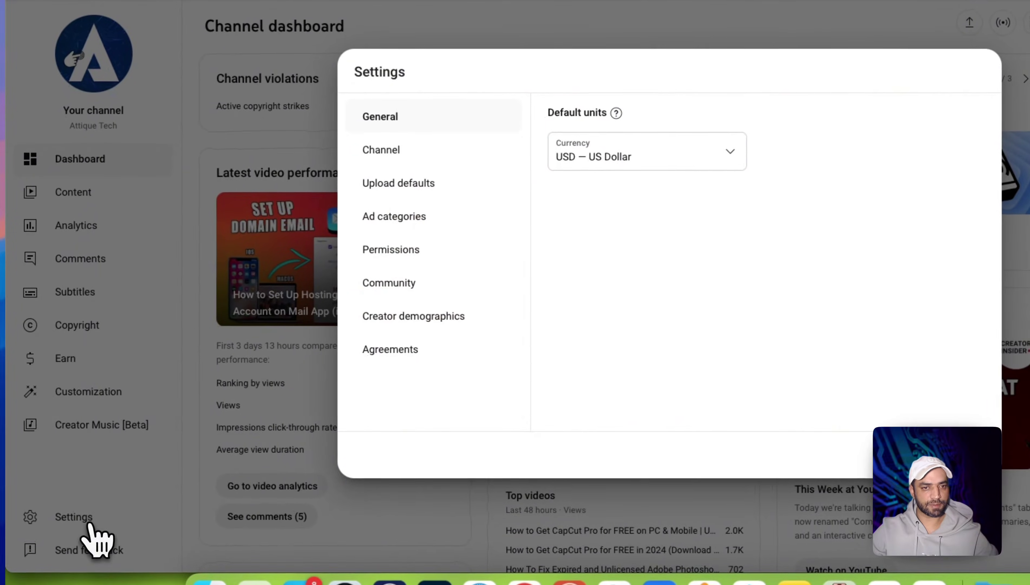
pyautogui.click(302, 289)
pyautogui.click(500, 219)
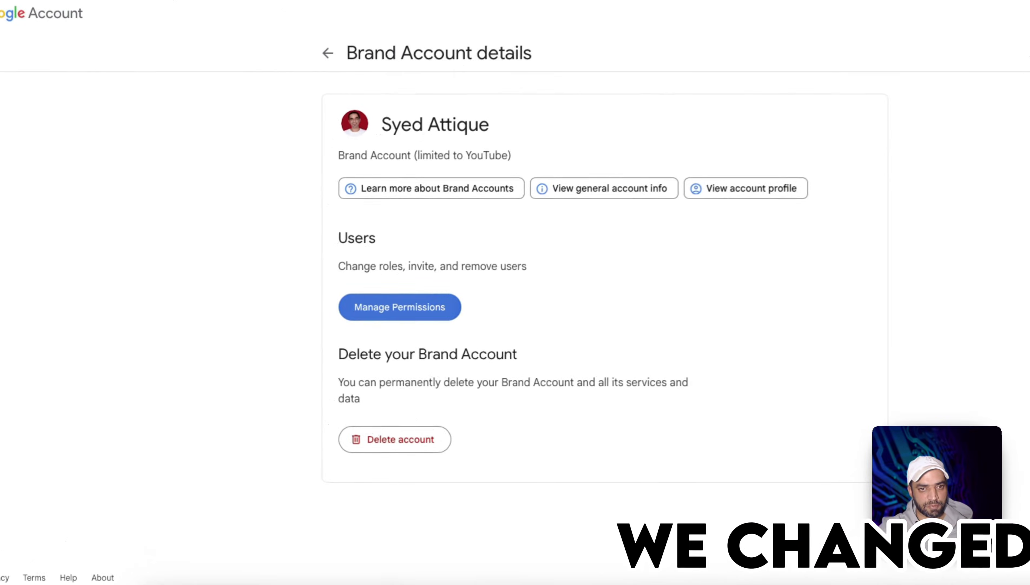
pyautogui.click(393, 307)
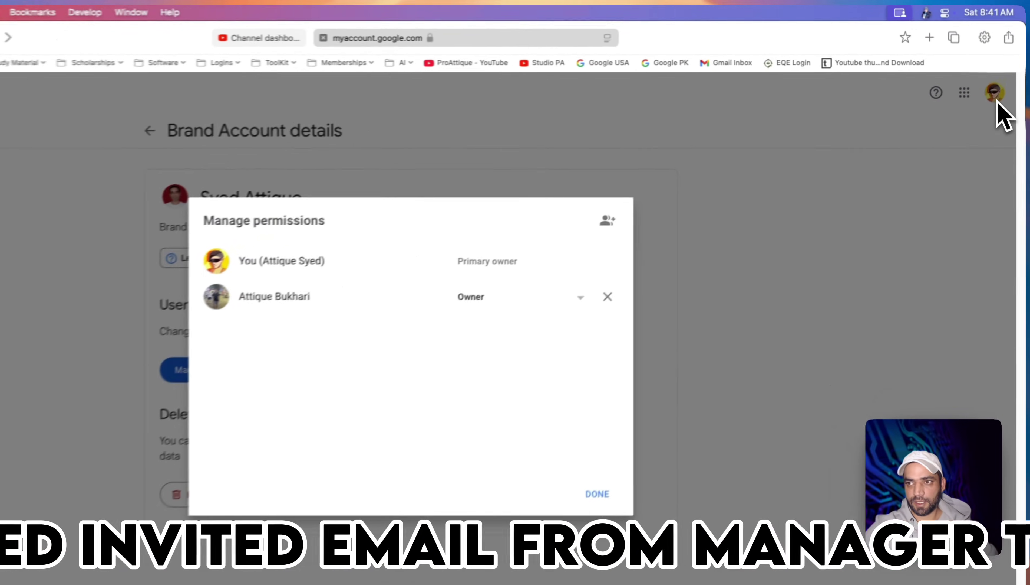
pyautogui.click(997, 102)
pyautogui.click(995, 97)
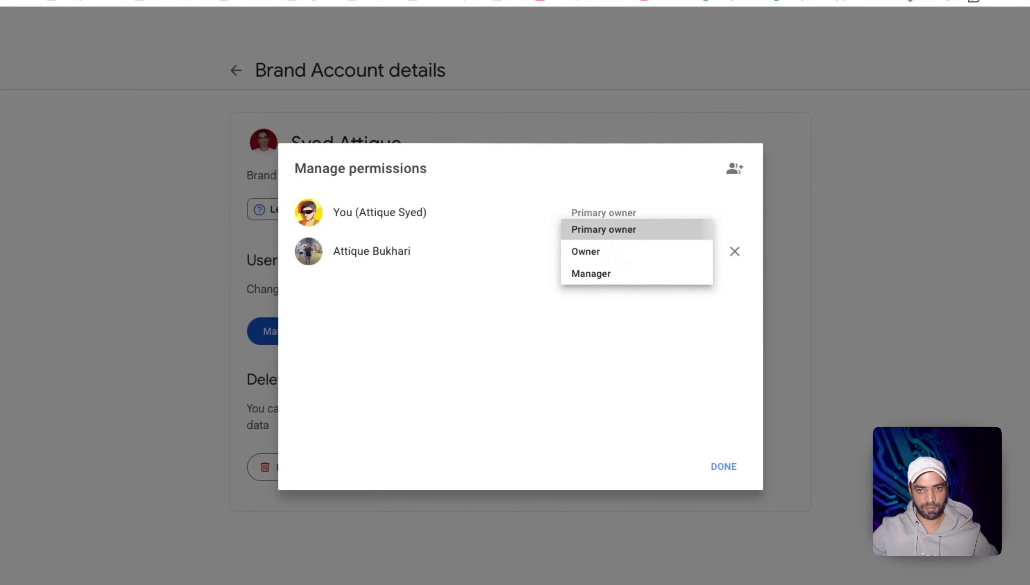
# - Set the other user as Primary owner and confirm the transfer
pyautogui.click(605, 231)
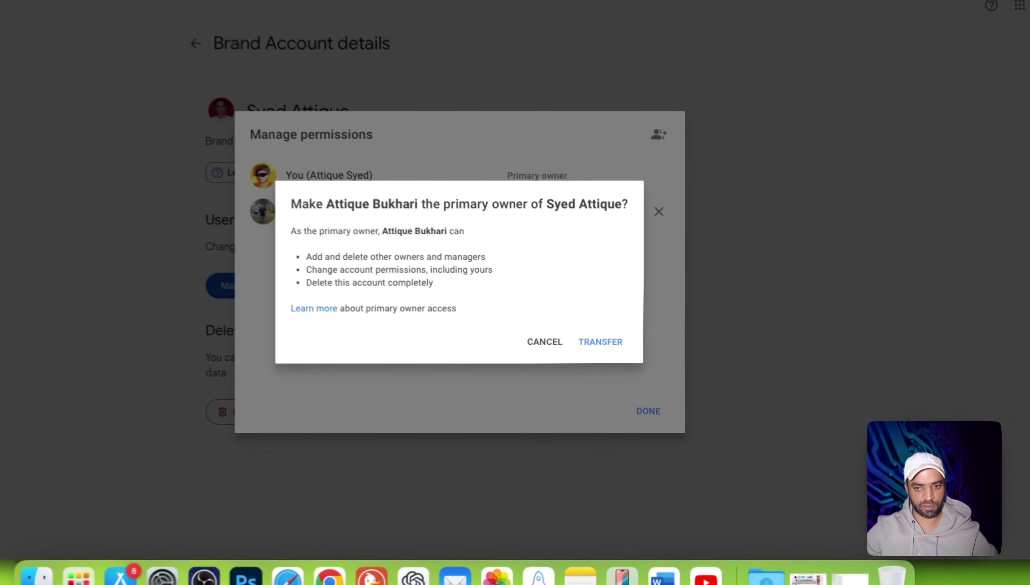
pyautogui.click(636, 358)
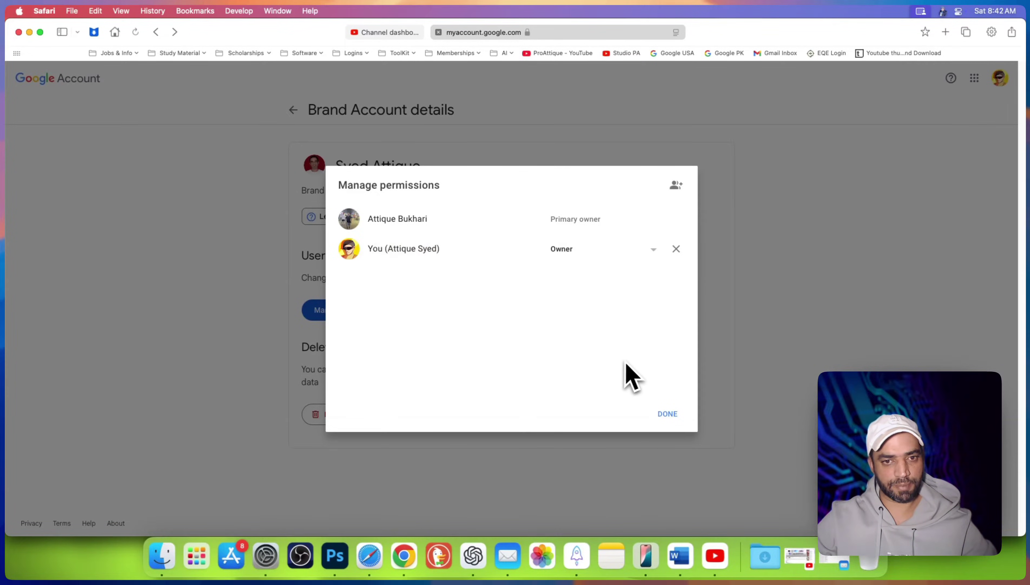
# - Close the Google Account permissions and reload the Attique Tech Studio dashboard by switching accounts
pyautogui.click(572, 250)
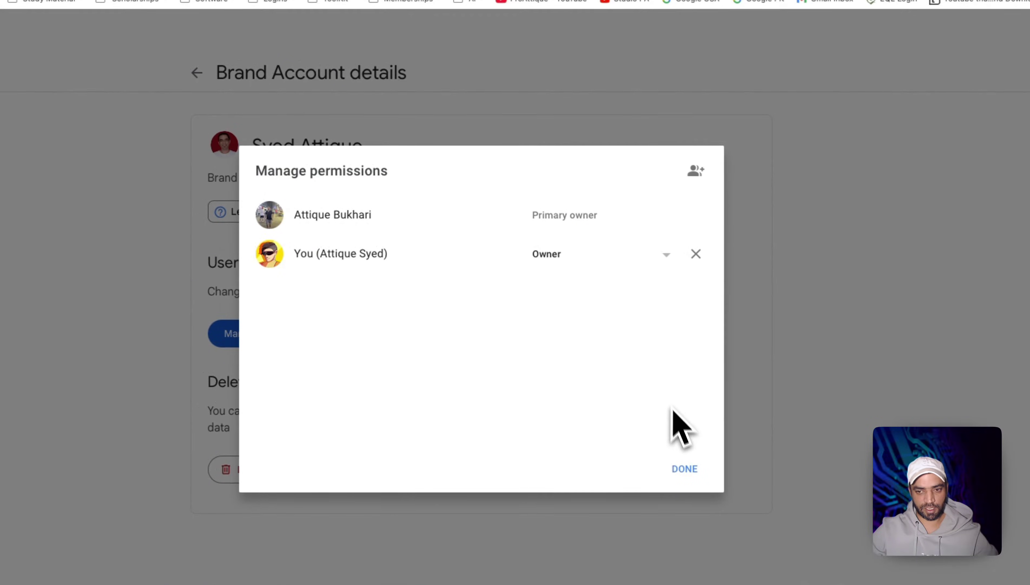
pyautogui.click(685, 469)
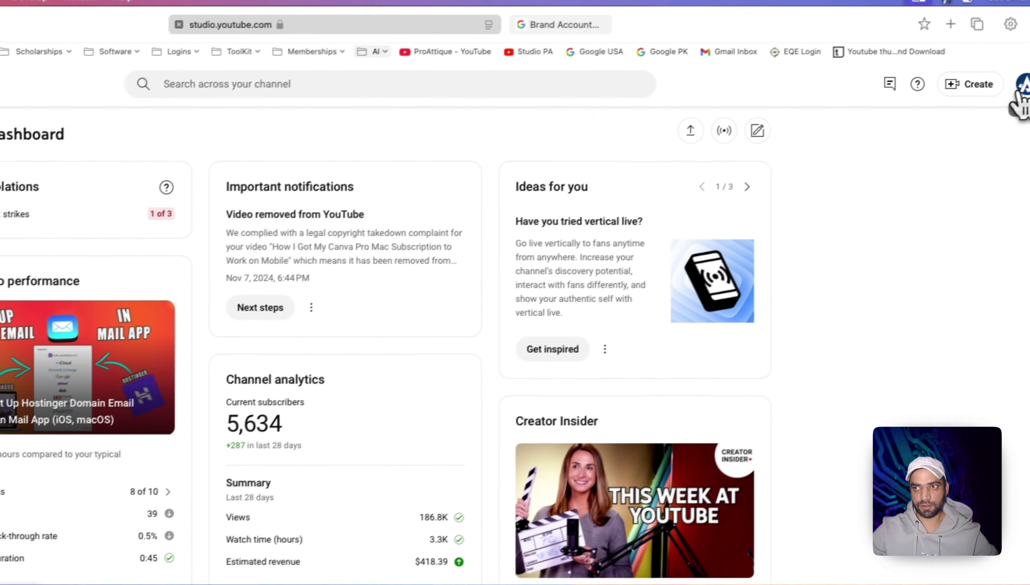
pyautogui.click(1018, 83)
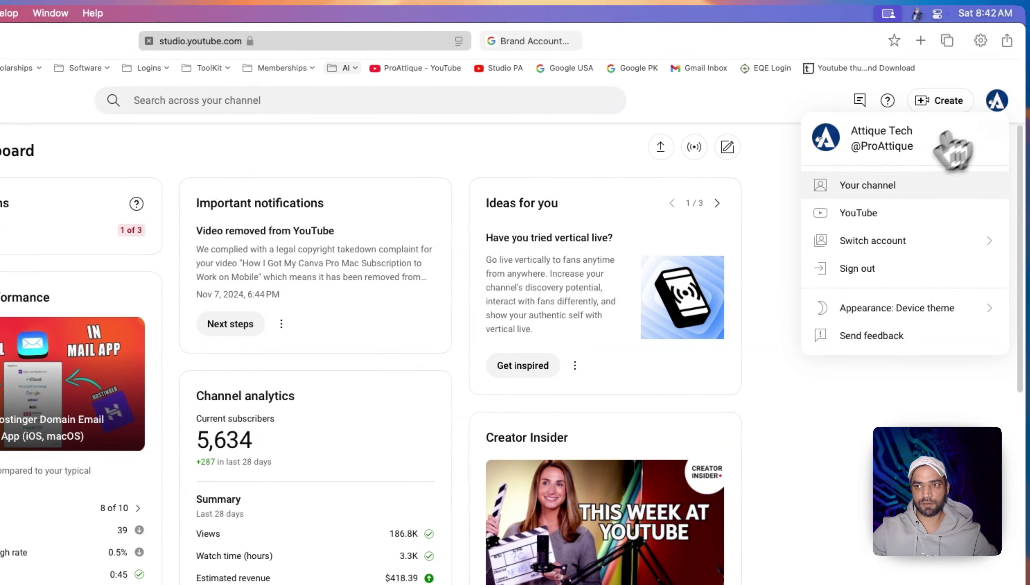
pyautogui.click(883, 241)
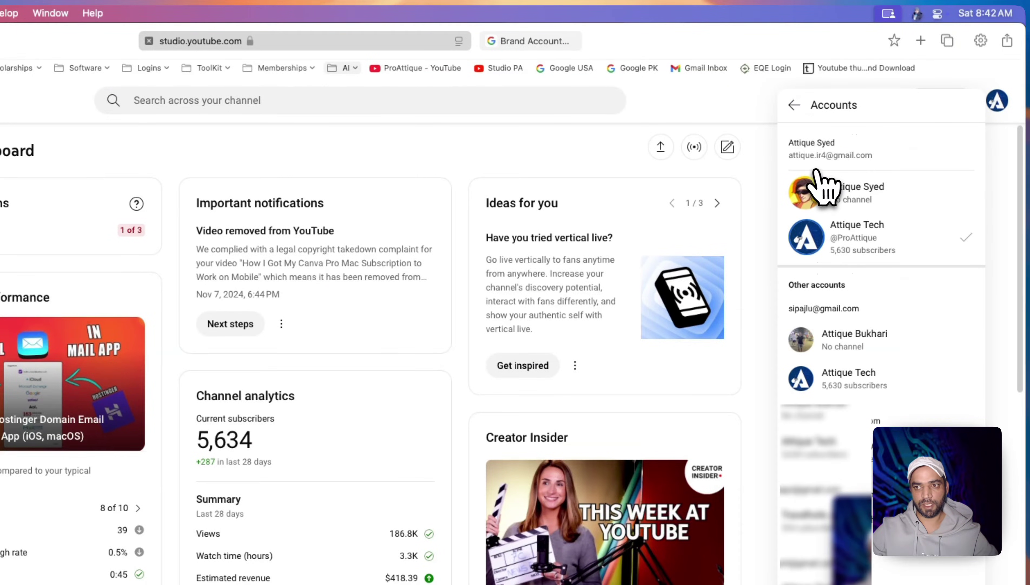
pyautogui.click(822, 188)
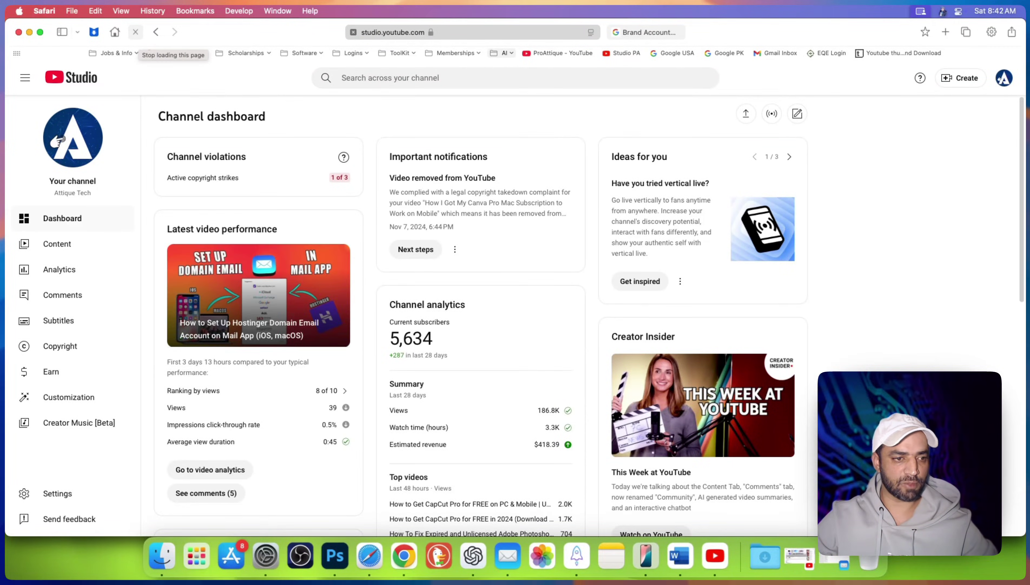
# - Open the brand account's permission management from Studio Settings > Permissions in a new tab
pyautogui.click(57, 493)
pyautogui.click(301, 288)
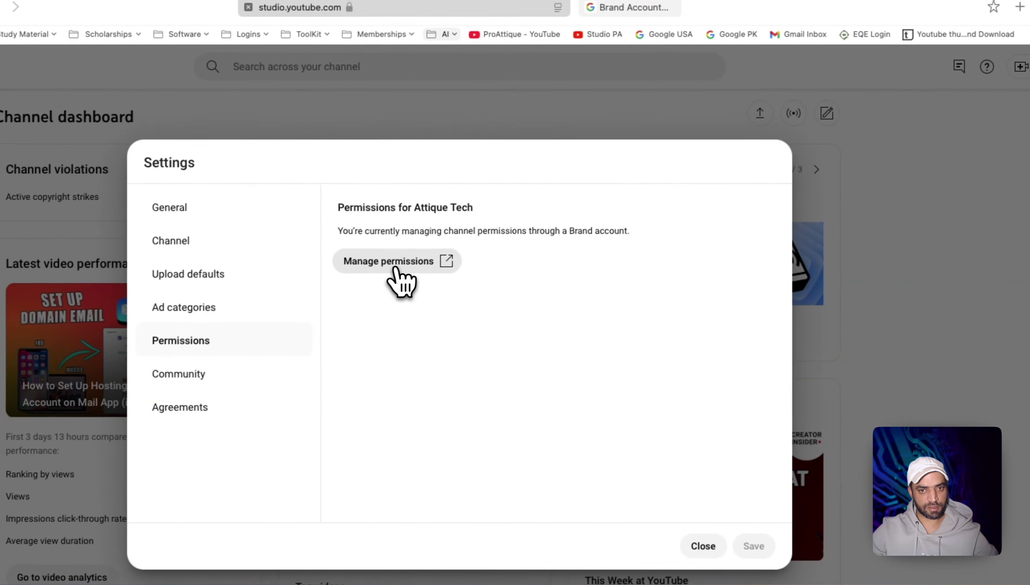
pyautogui.click(458, 223)
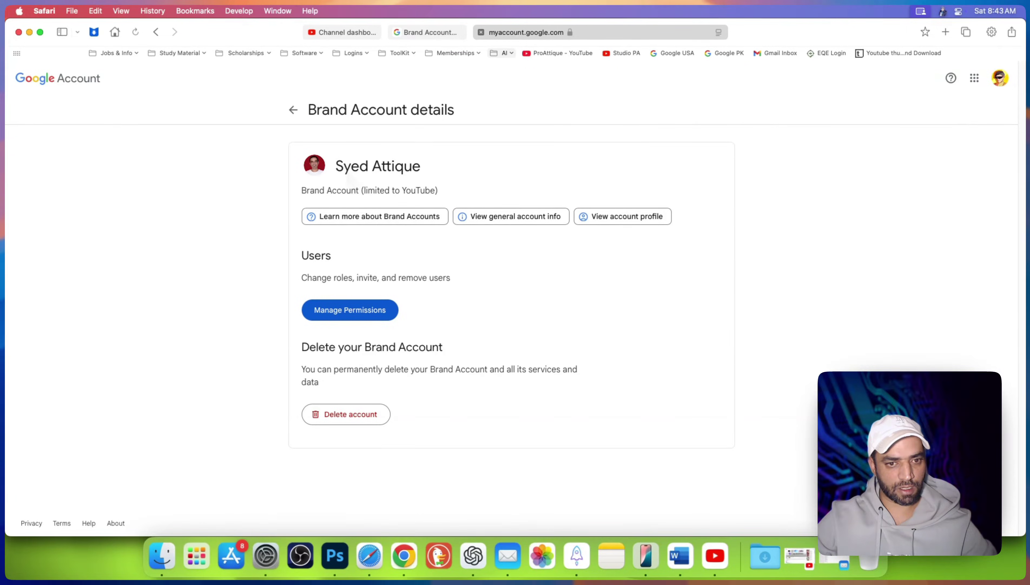
# - Review the brand account's users to verify the primary owner, then start a new blank tab
pyautogui.click(375, 309)
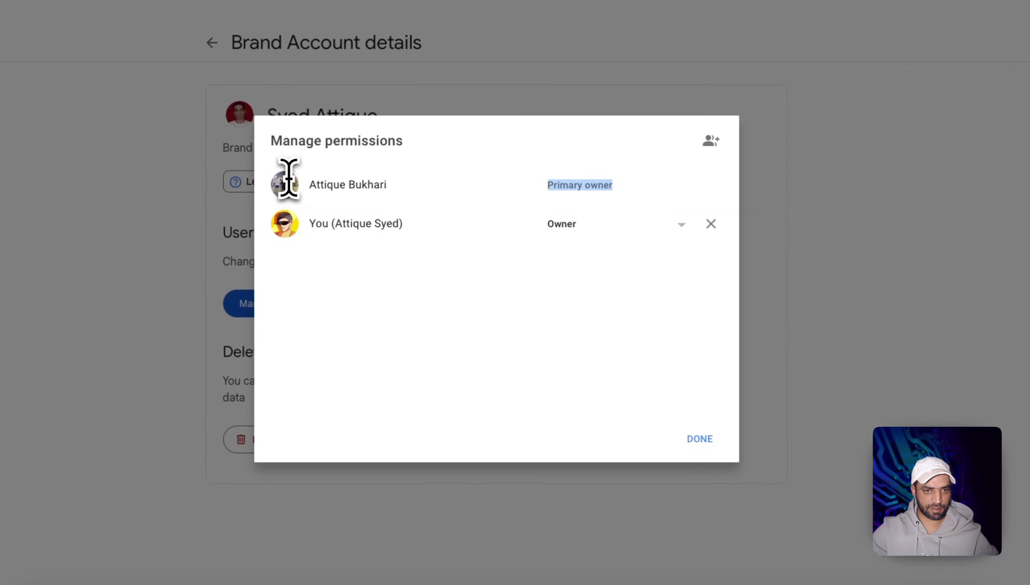
pyautogui.click(701, 436)
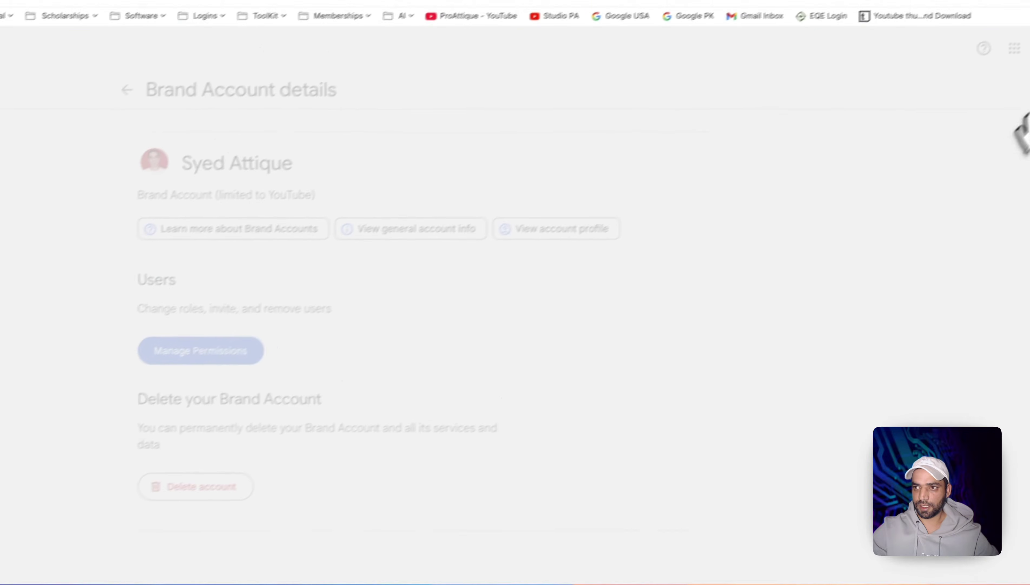
pyautogui.click(991, 79)
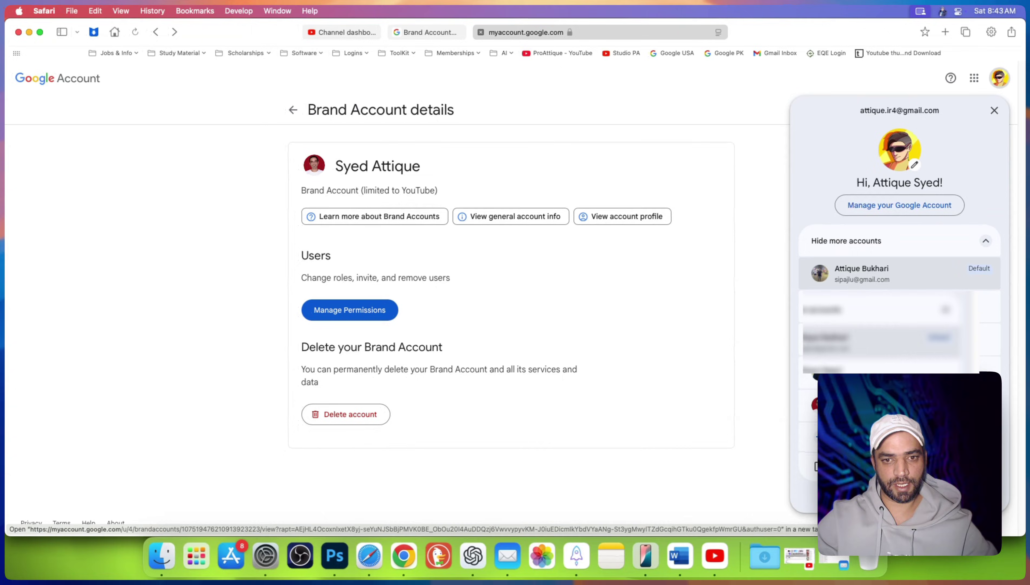
pyautogui.click(887, 93)
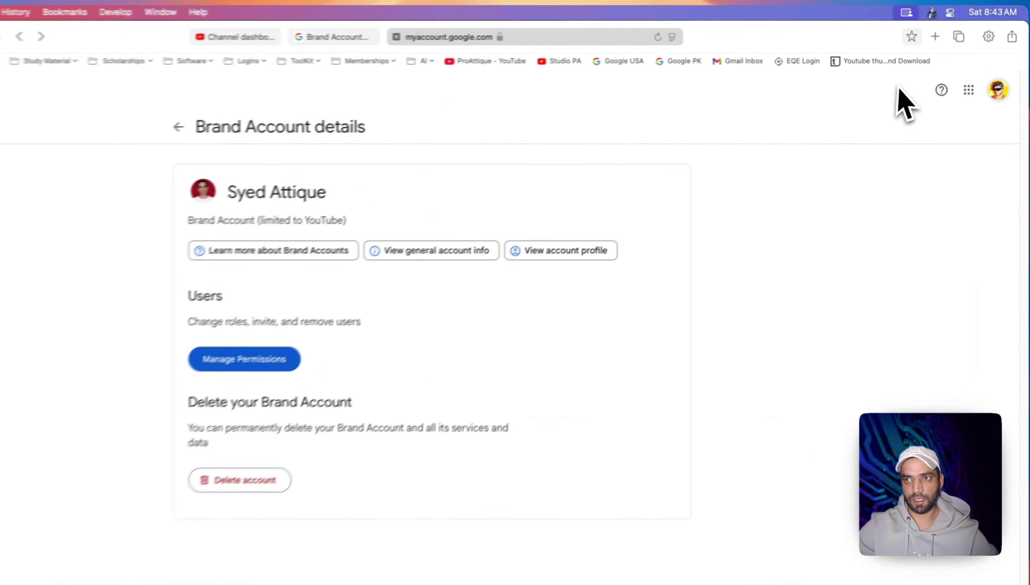
pyautogui.click(936, 36)
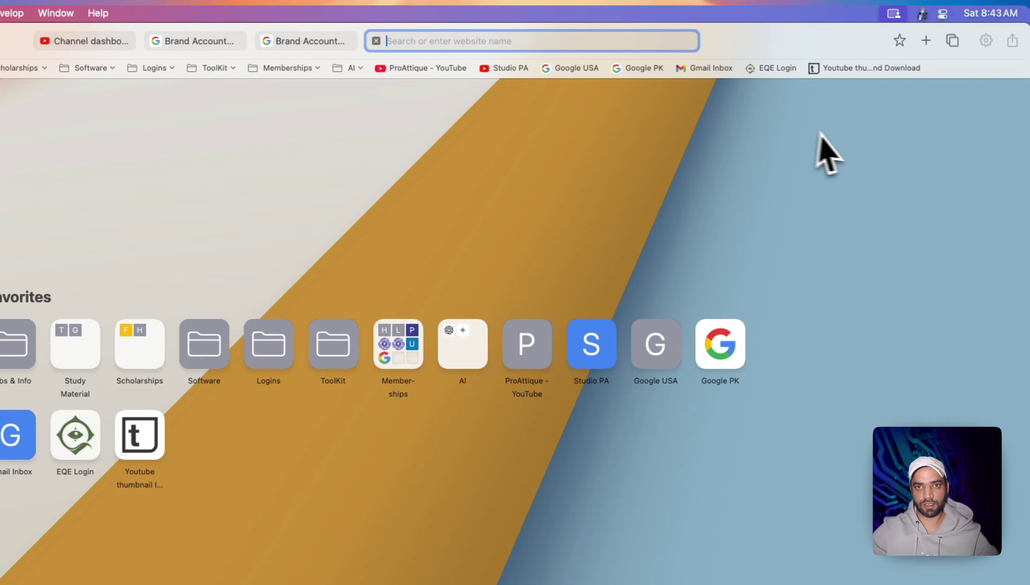
# - Load the Attique Tech YouTube page, switch to that channel and browse its videos
pyautogui.click(428, 68)
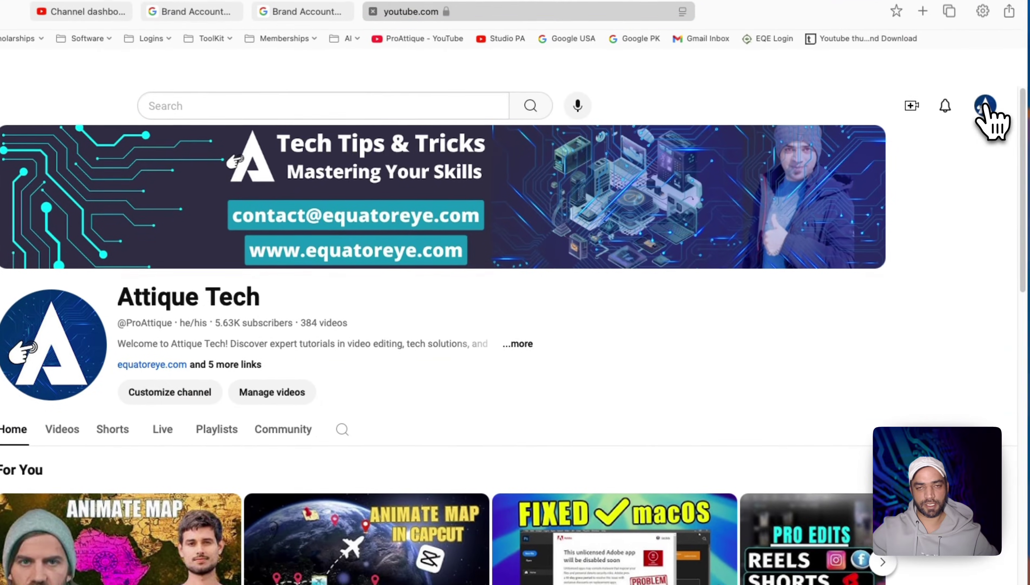
pyautogui.click(986, 105)
pyautogui.click(914, 230)
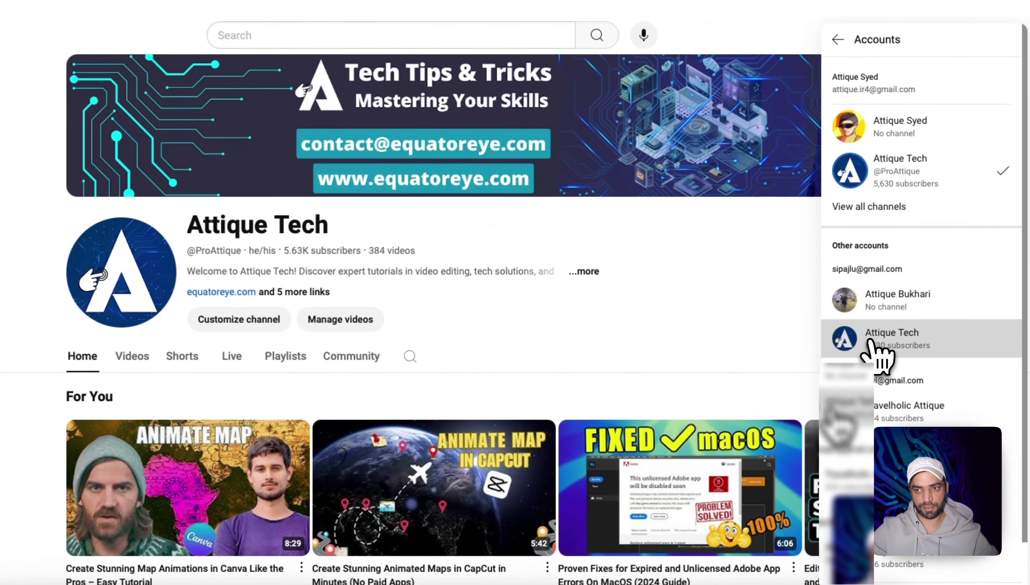
pyautogui.click(871, 339)
pyautogui.click(132, 355)
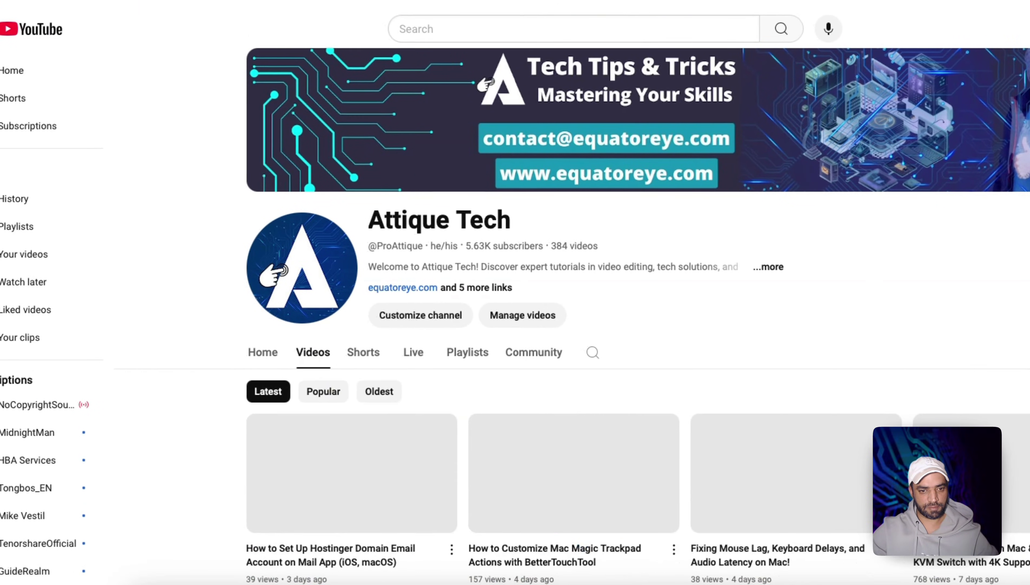
pyautogui.scroll(-10, 444, 273)
pyautogui.scroll(10, 444, 273)
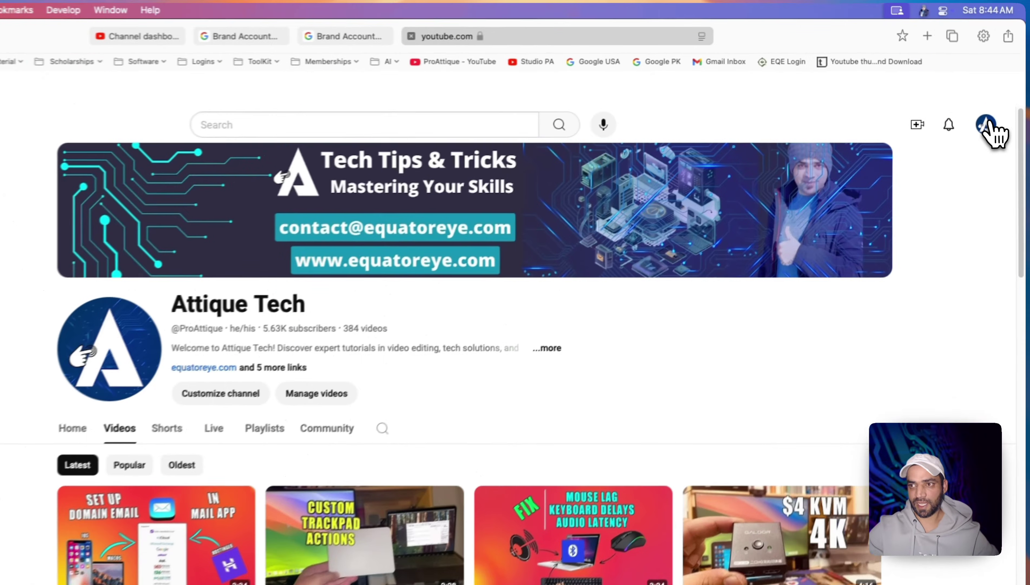
# - Check the accounts and channels list to confirm Attique Tech is the active channel
pyautogui.click(994, 105)
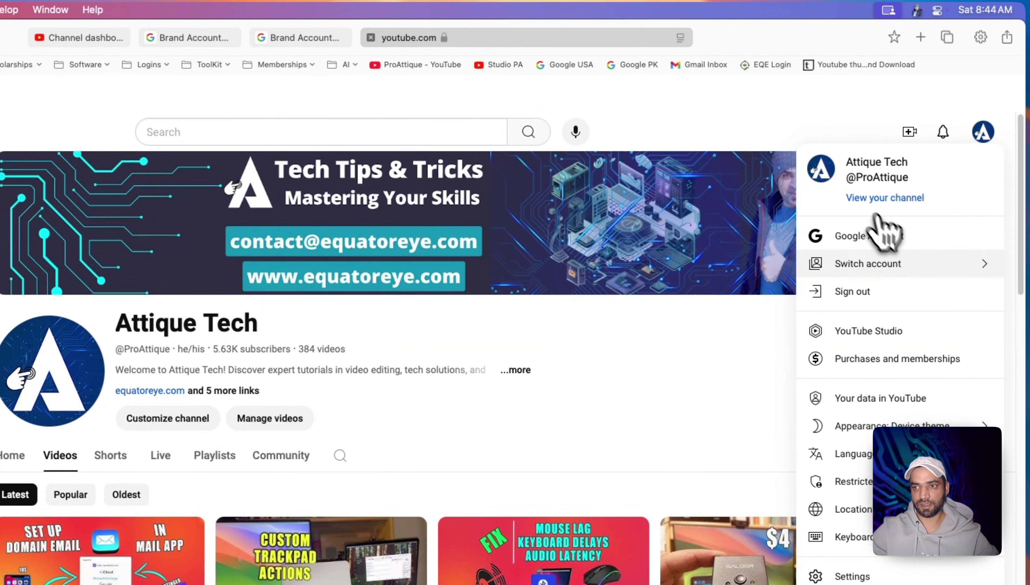
pyautogui.click(898, 262)
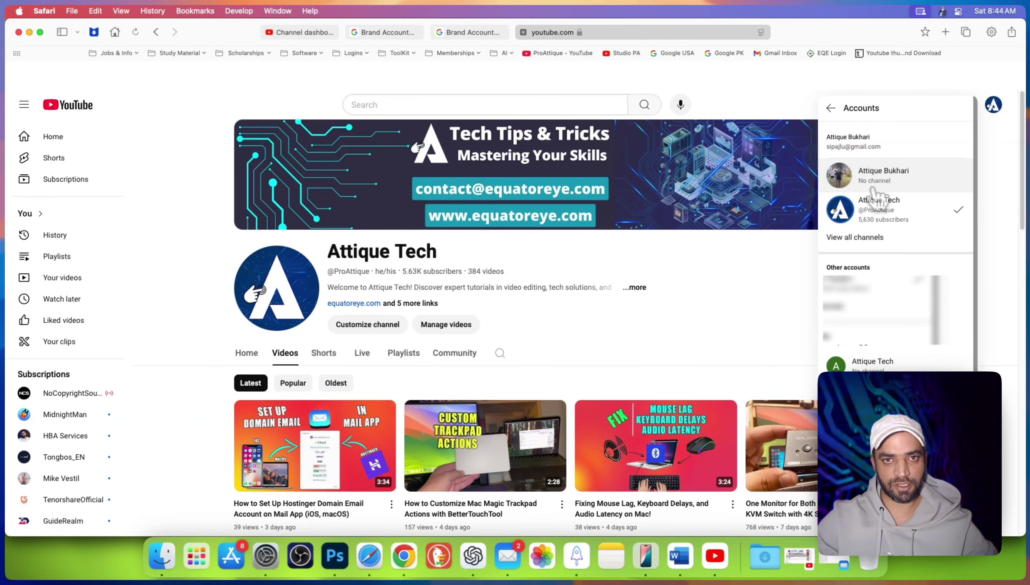
pyautogui.click(738, 286)
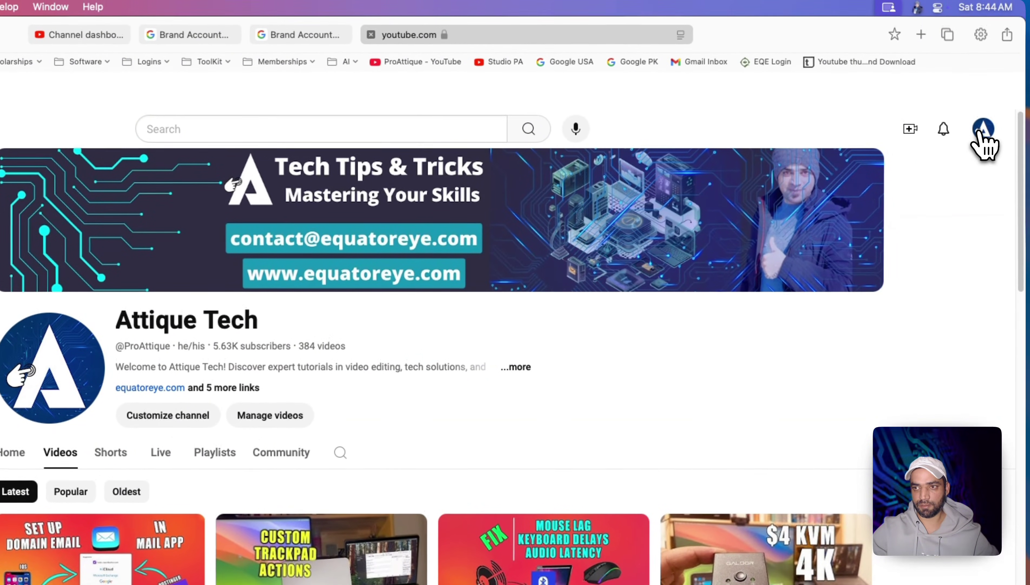
pyautogui.click(982, 132)
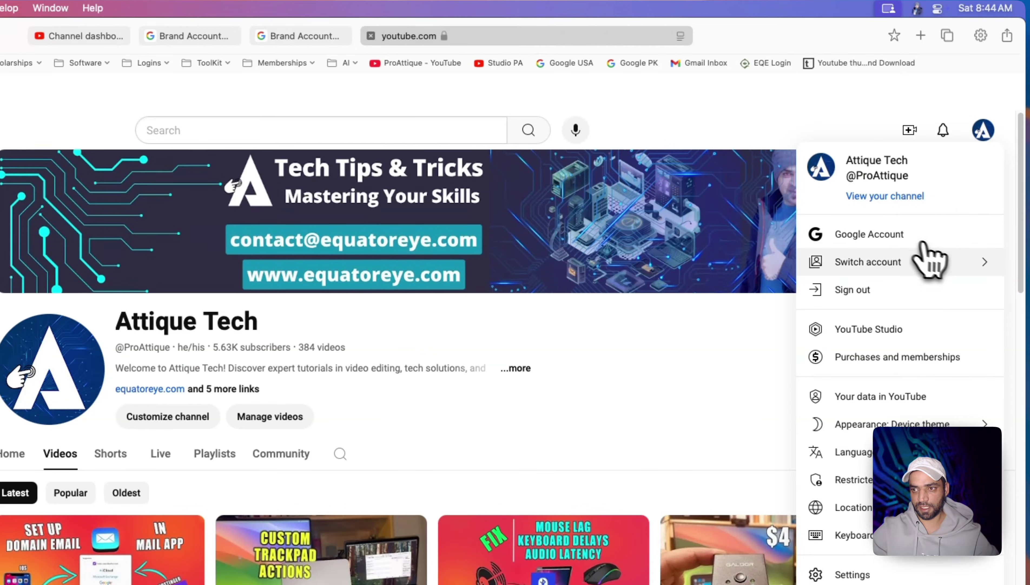
pyautogui.click(966, 266)
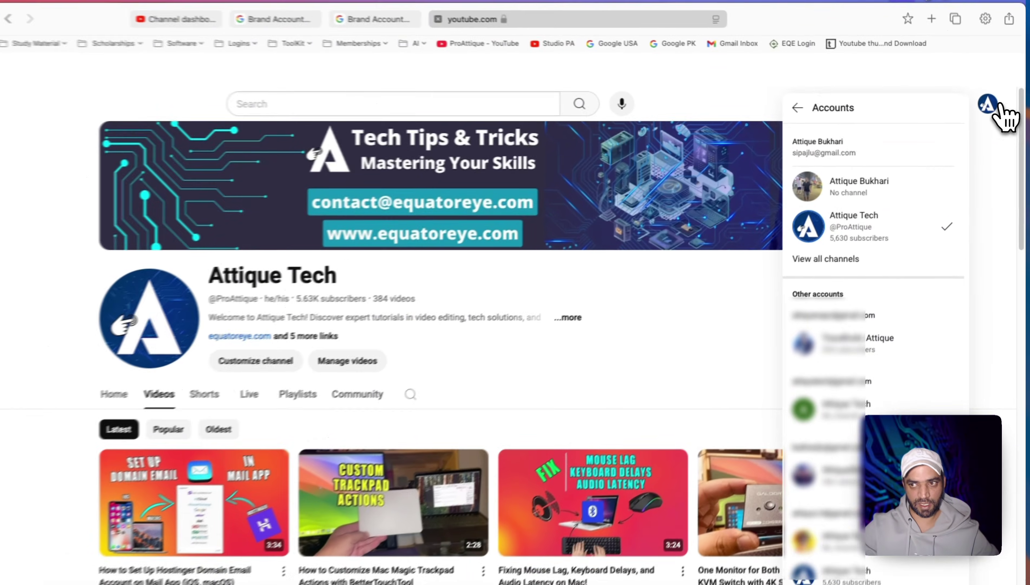
pyautogui.click(993, 105)
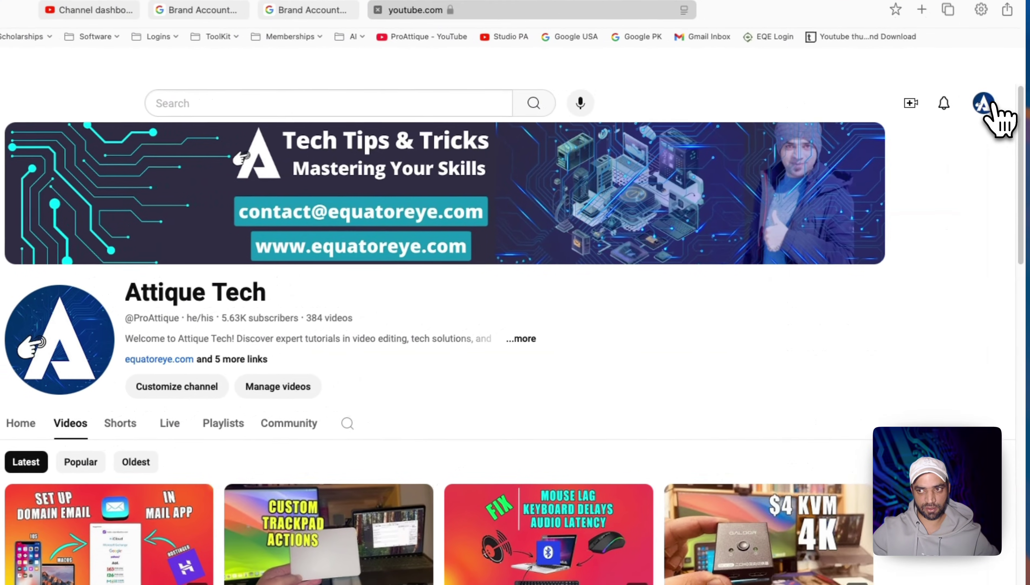
pyautogui.click(993, 104)
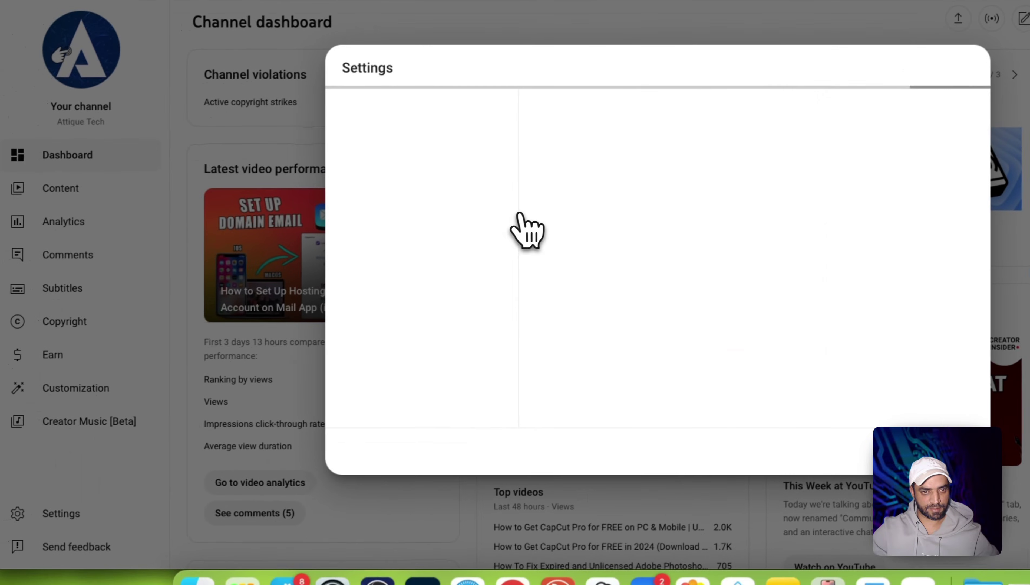
# - Remove the second owner from the Attique Tech brand account and close the brand account page
pyautogui.click(342, 303)
pyautogui.click(544, 216)
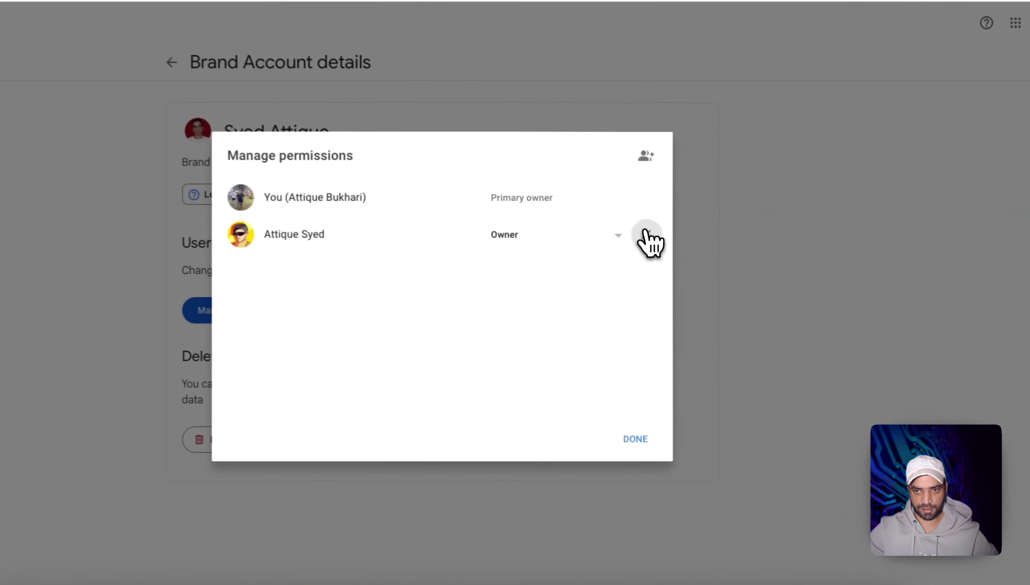
pyautogui.click(676, 248)
pyautogui.click(594, 349)
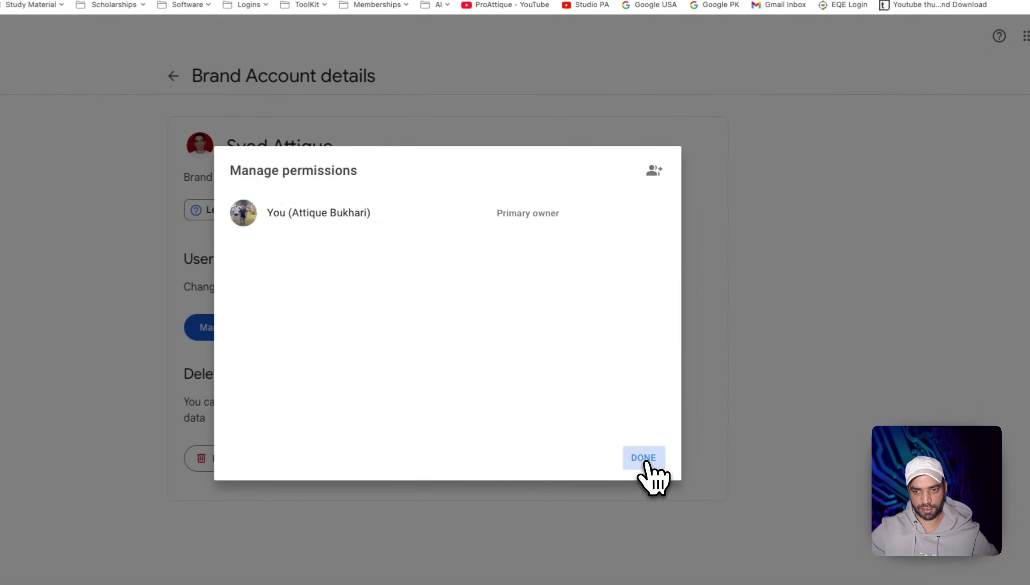
pyautogui.click(627, 445)
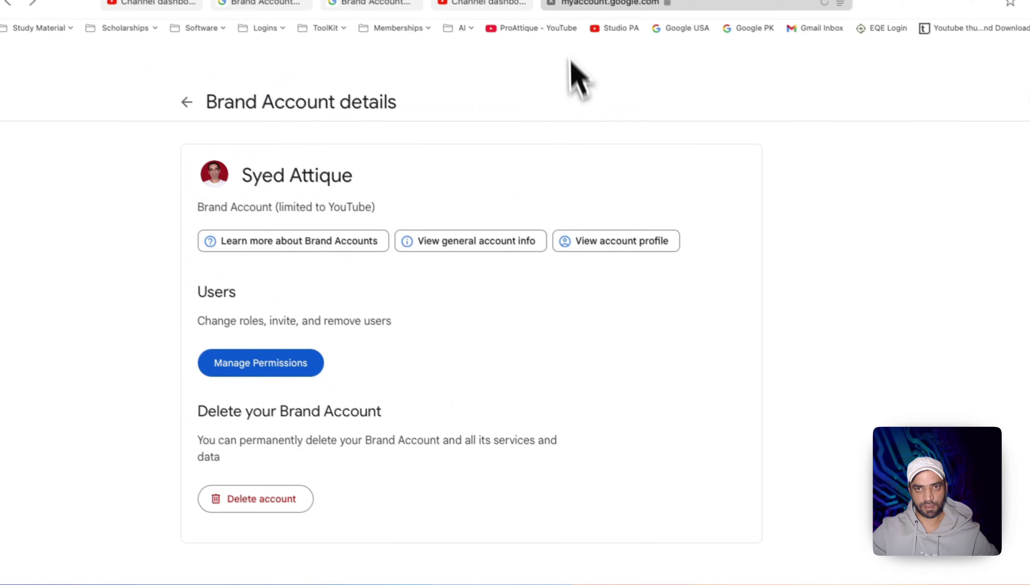
pyautogui.click(572, 20)
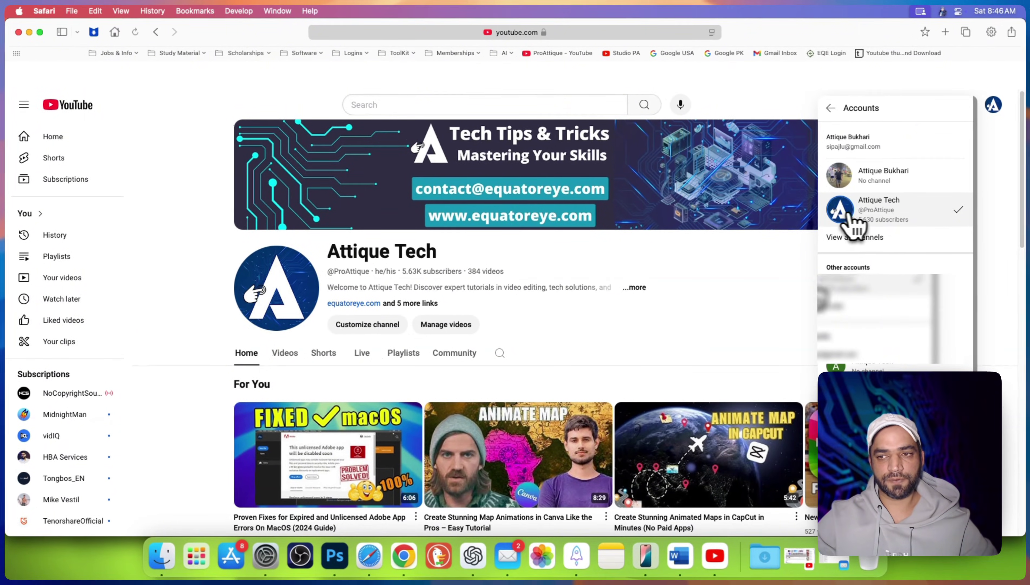
# - Verify in Manage permissions that only the primary owner remains on the brand account
pyautogui.scroll(-1, 845, 348)
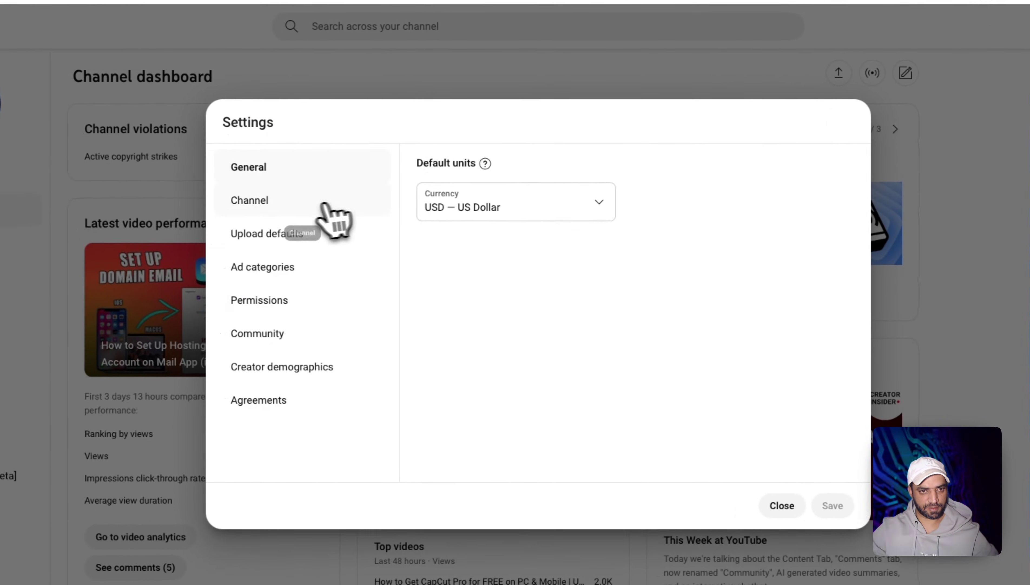
pyautogui.click(207, 303)
pyautogui.click(476, 231)
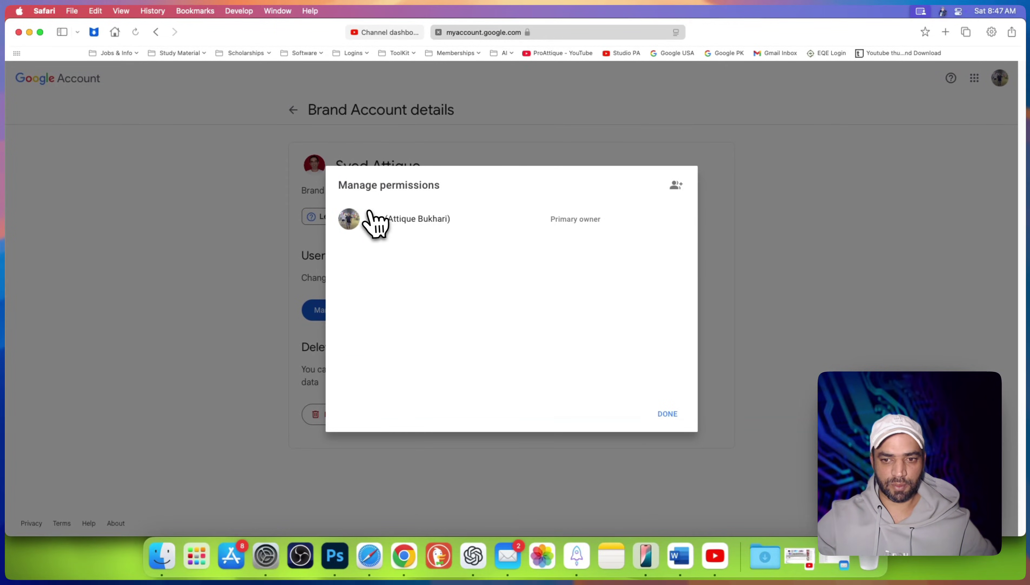
pyautogui.click(667, 413)
# - Open the YouTube account settings from Studio's Channel > Advanced settings
pyautogui.click(1001, 77)
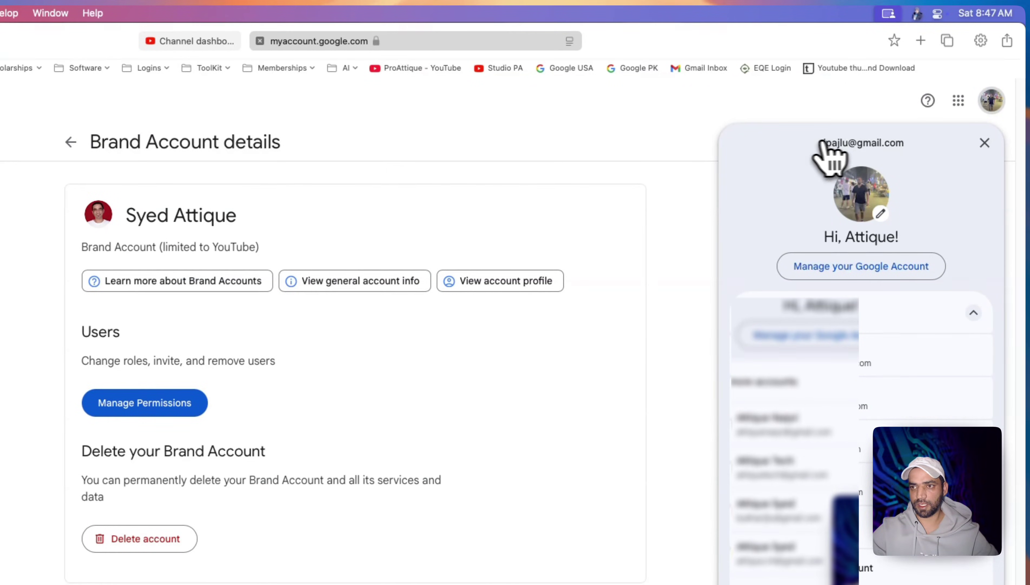
pyautogui.click(190, 41)
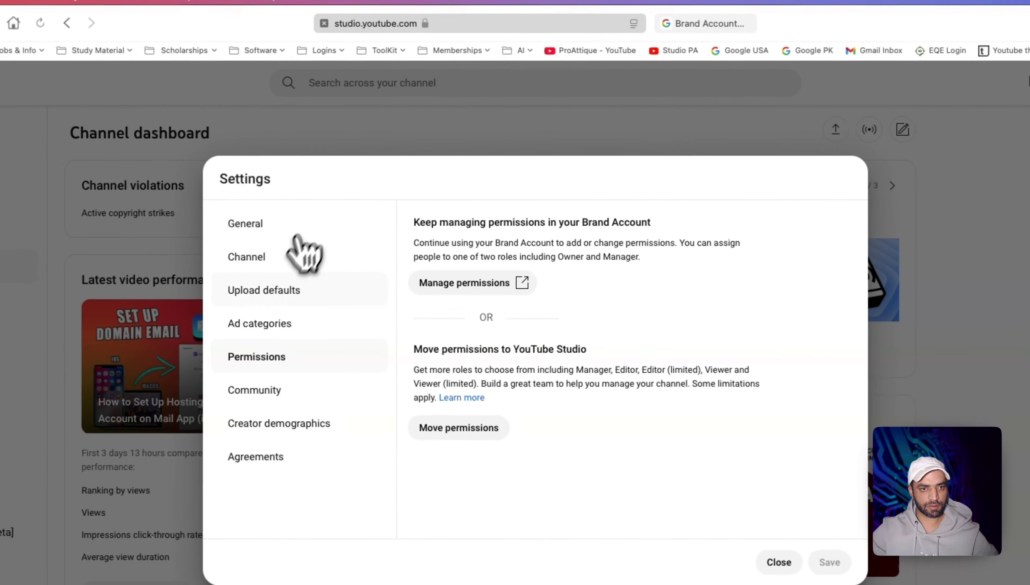
pyautogui.click(257, 262)
pyautogui.click(558, 230)
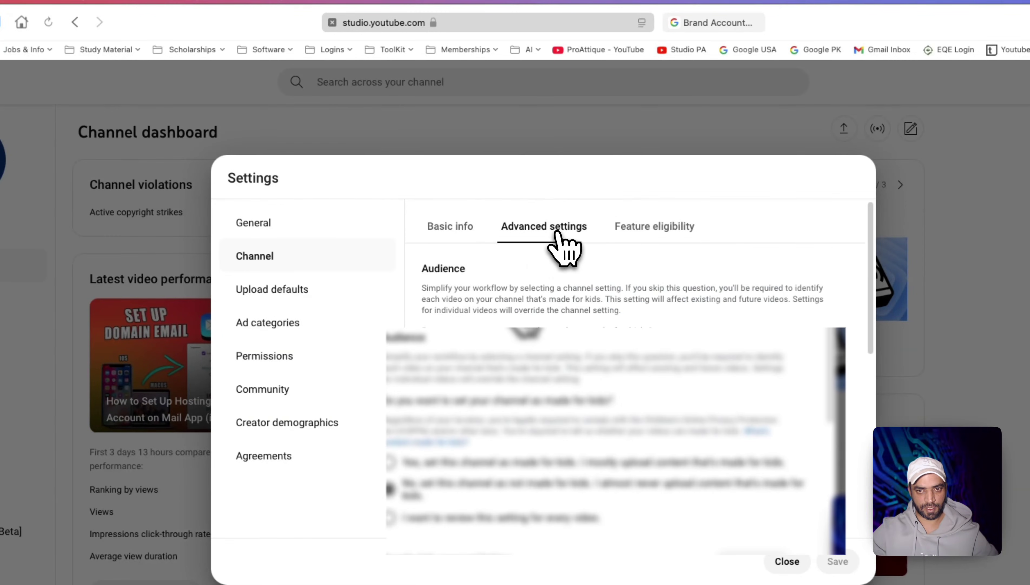
pyautogui.scroll(-10, 531, 388)
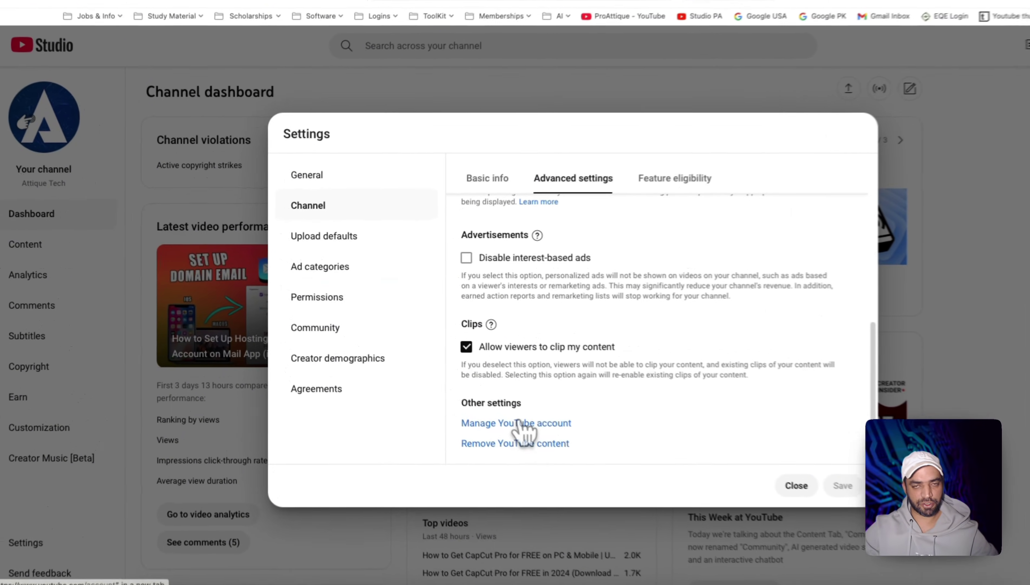
pyautogui.click(520, 423)
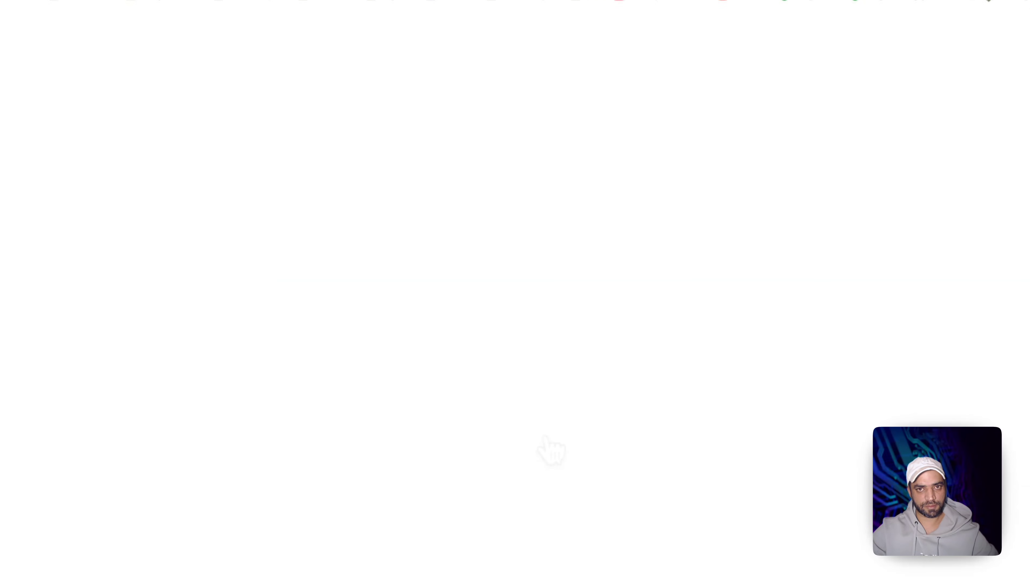
# - Start moving Attique Tech to another account from YouTube's advanced settings, keeping Attique Tech active
pyautogui.click(20, 308)
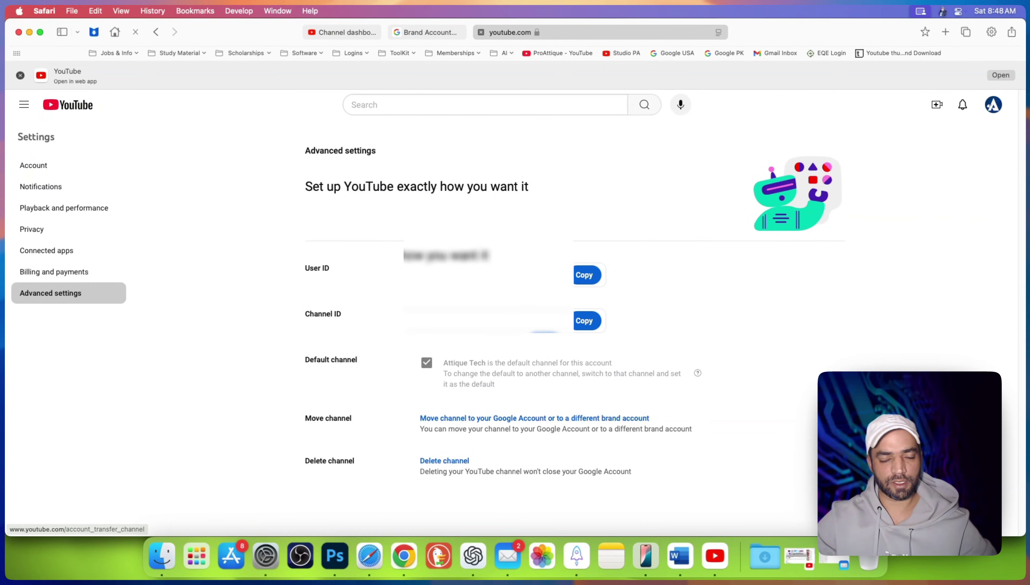
pyautogui.click(458, 418)
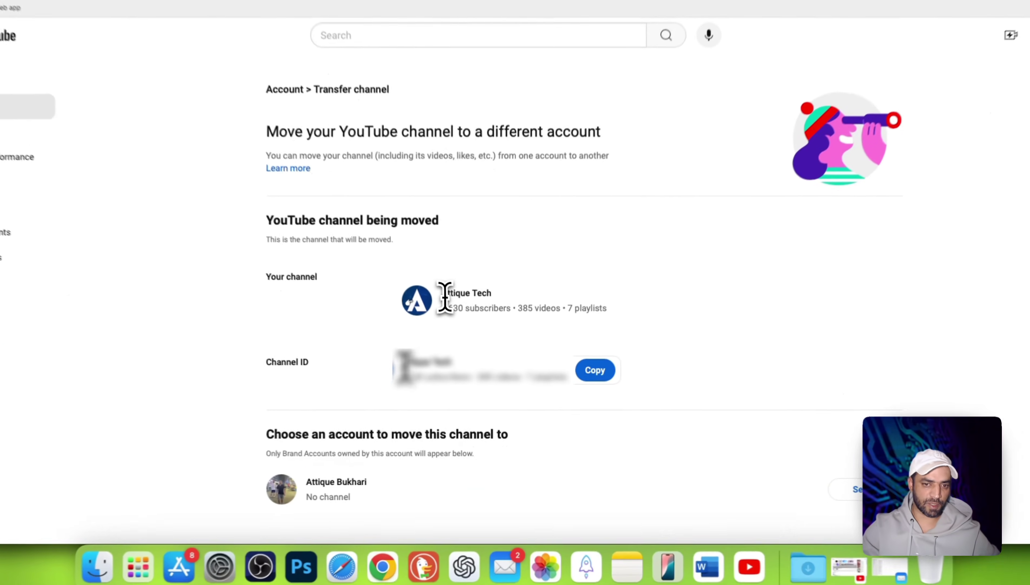
pyautogui.tripleClick(479, 323)
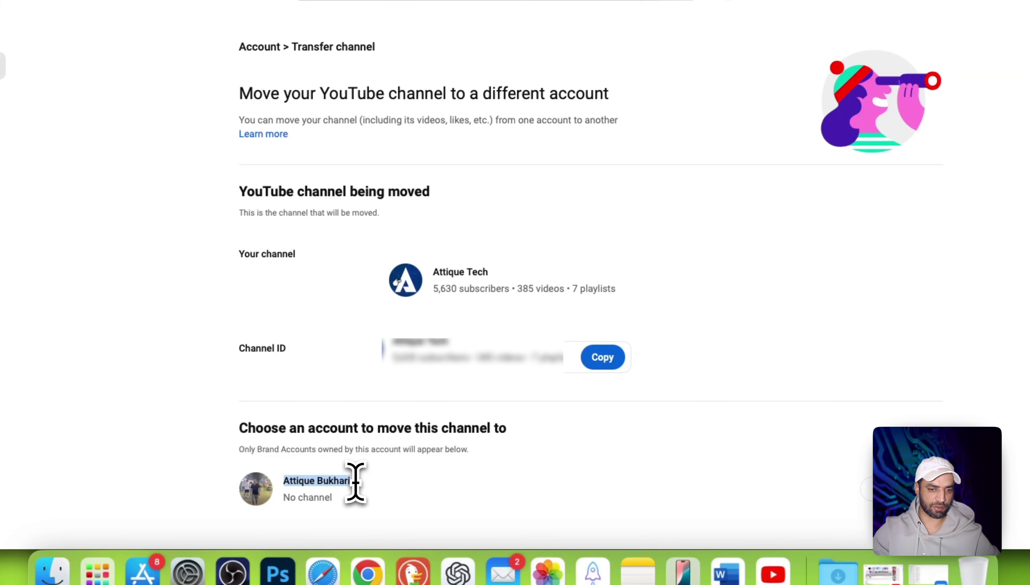
pyautogui.click(983, 112)
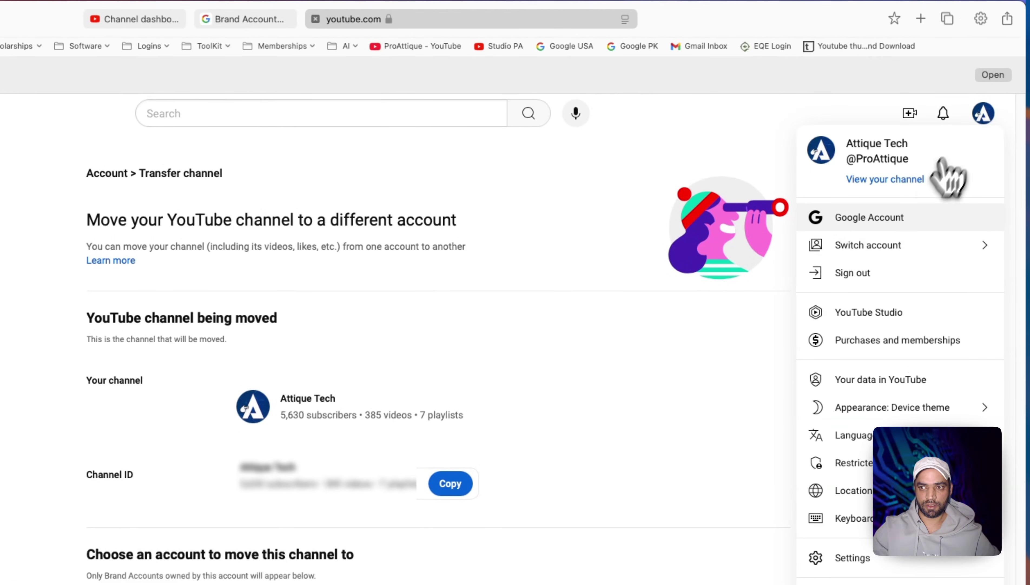
pyautogui.click(914, 245)
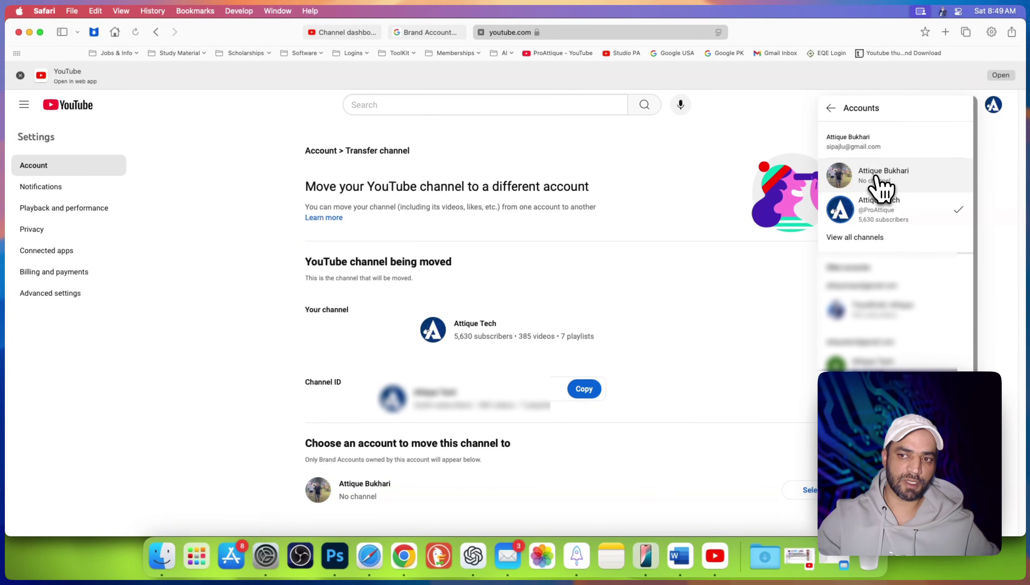
pyautogui.click(867, 218)
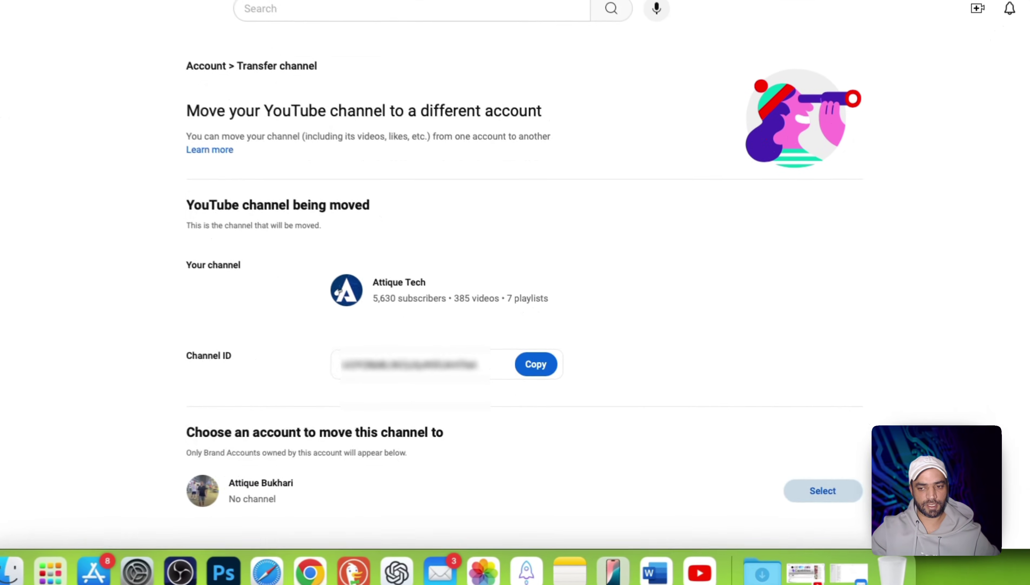
pyautogui.click(812, 497)
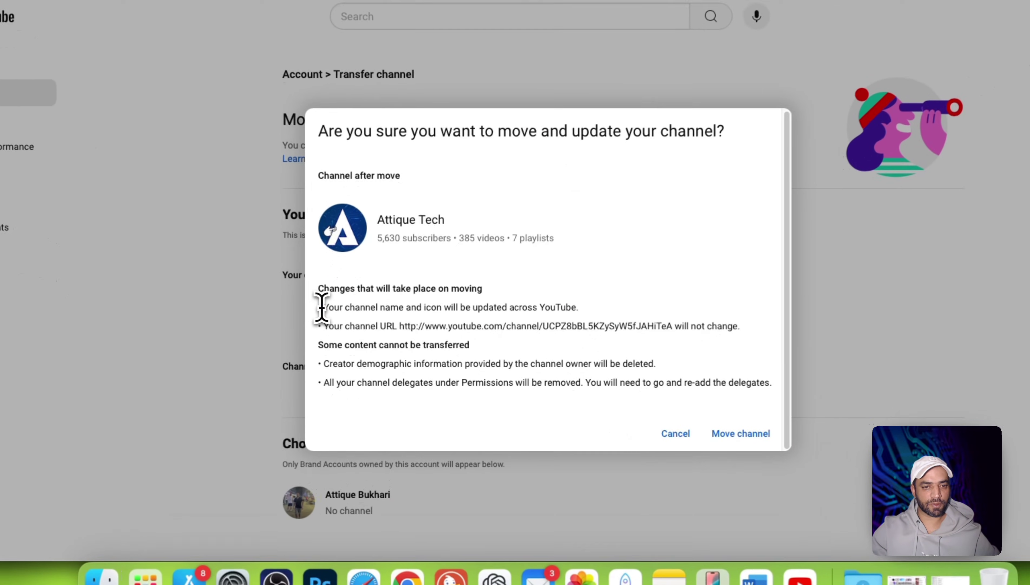
pyautogui.moveTo(319, 328); pyautogui.dragTo(402, 344)
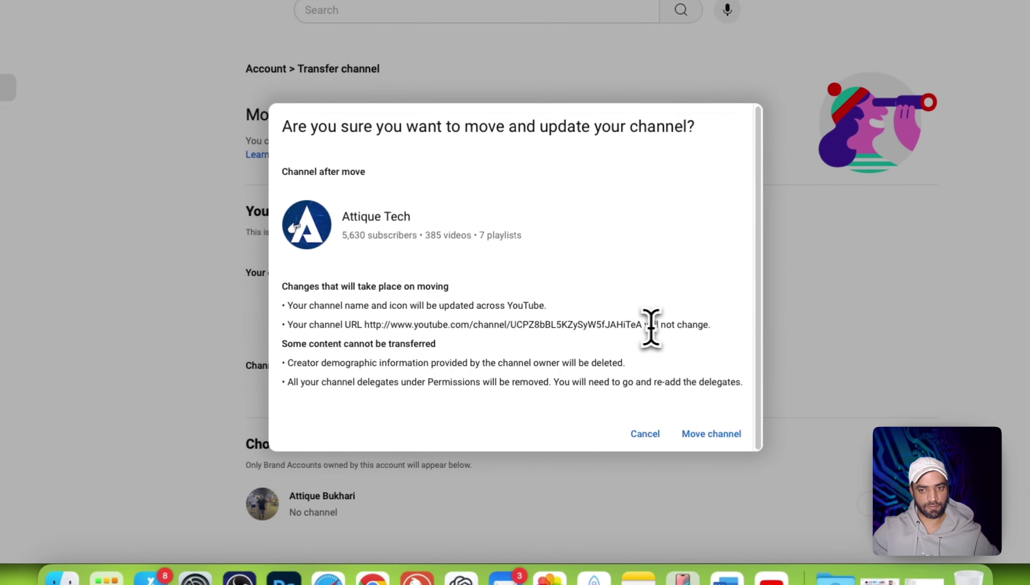
pyautogui.moveTo(629, 349); pyautogui.dragTo(701, 352)
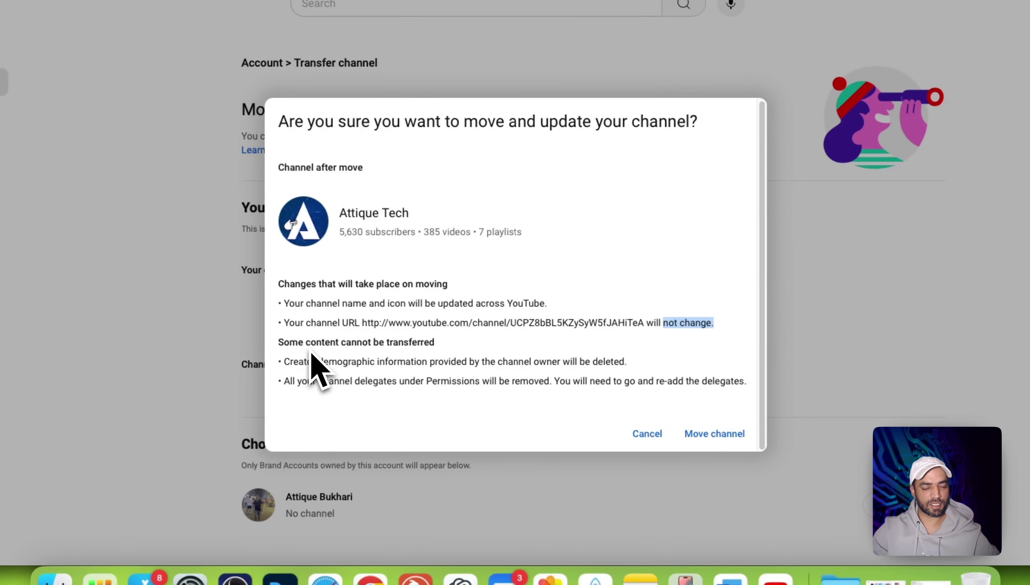
pyautogui.click(299, 371)
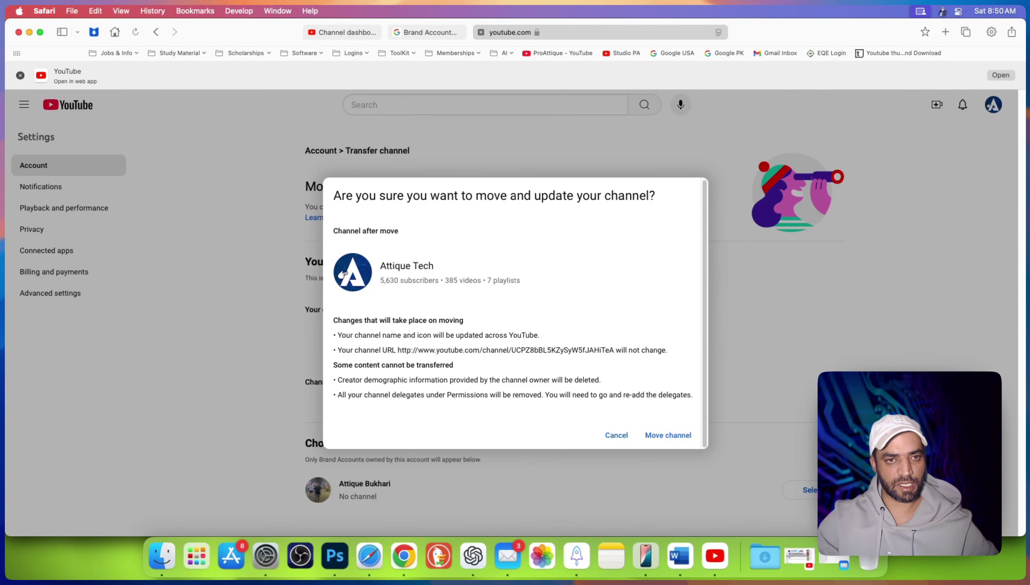
pyautogui.moveTo(691, 394); pyautogui.dragTo(336, 396)
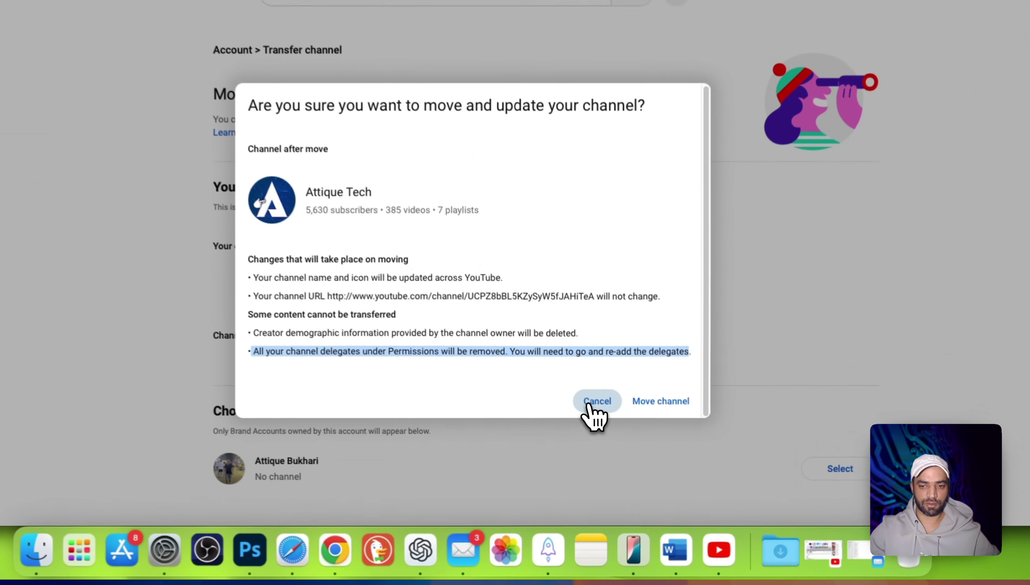
pyautogui.click(616, 436)
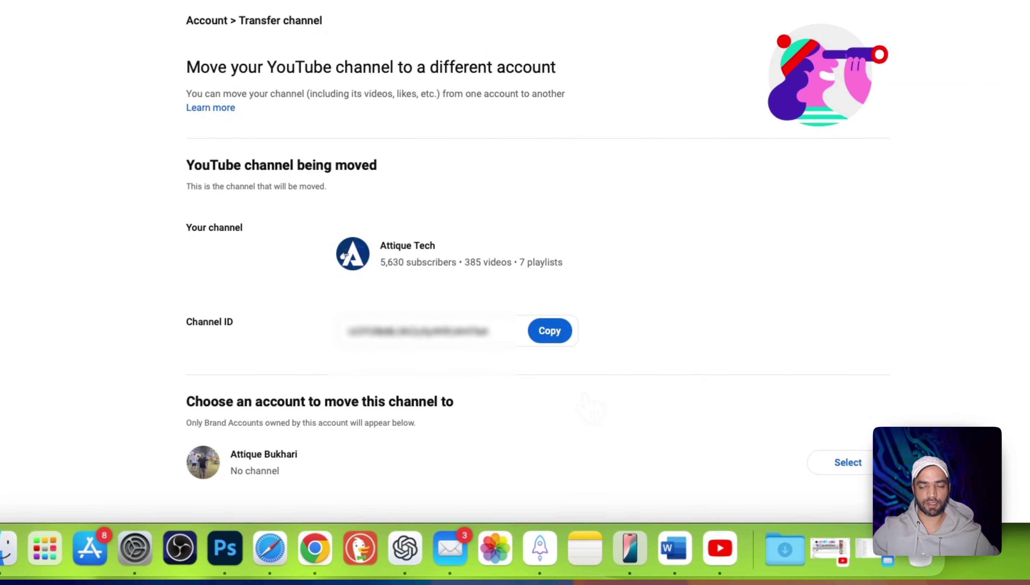